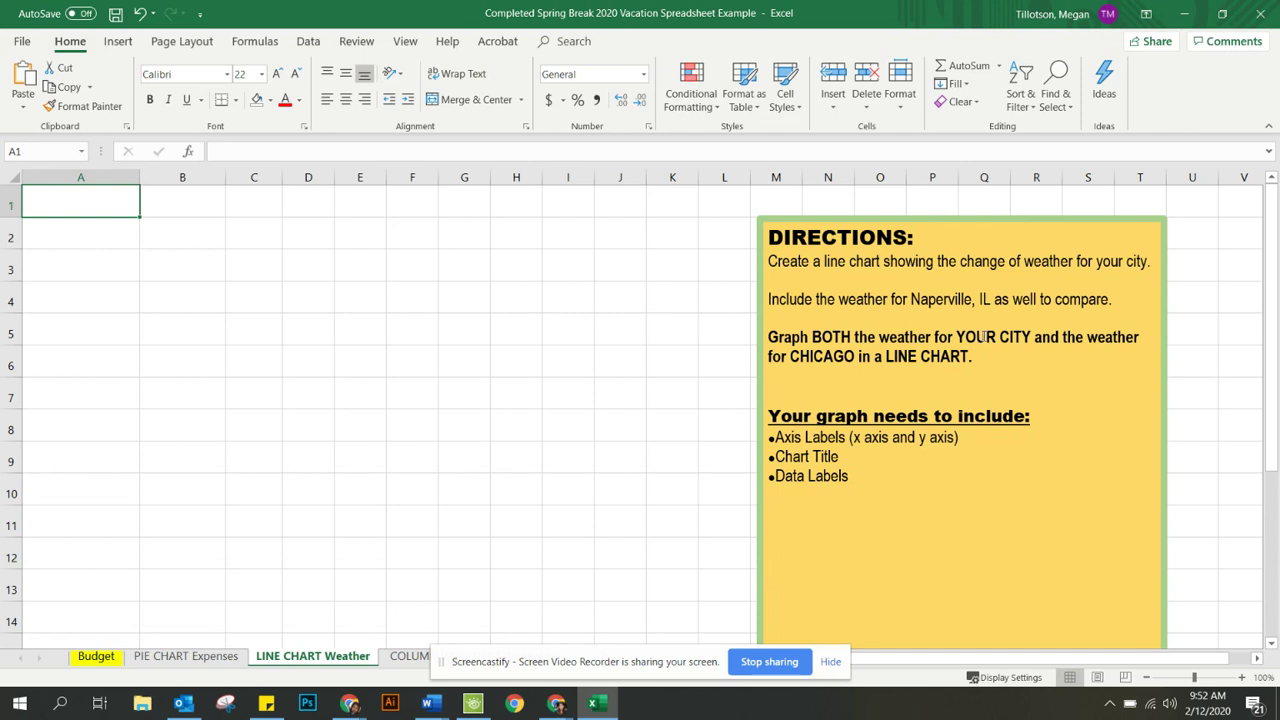
# Step: Add '/Naperville' after CHICAGO in the directions text box
pyautogui.click(856, 356)
pyautogui.write('Napervil')
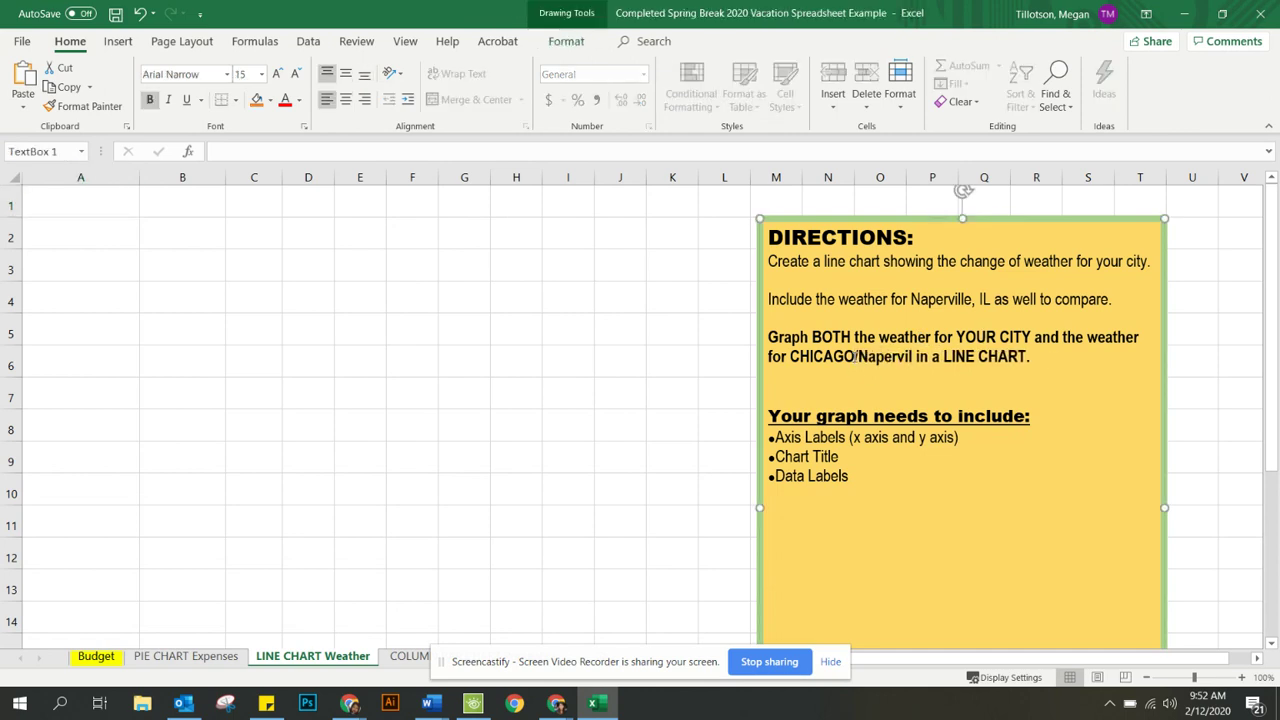
pyautogui.write('le')
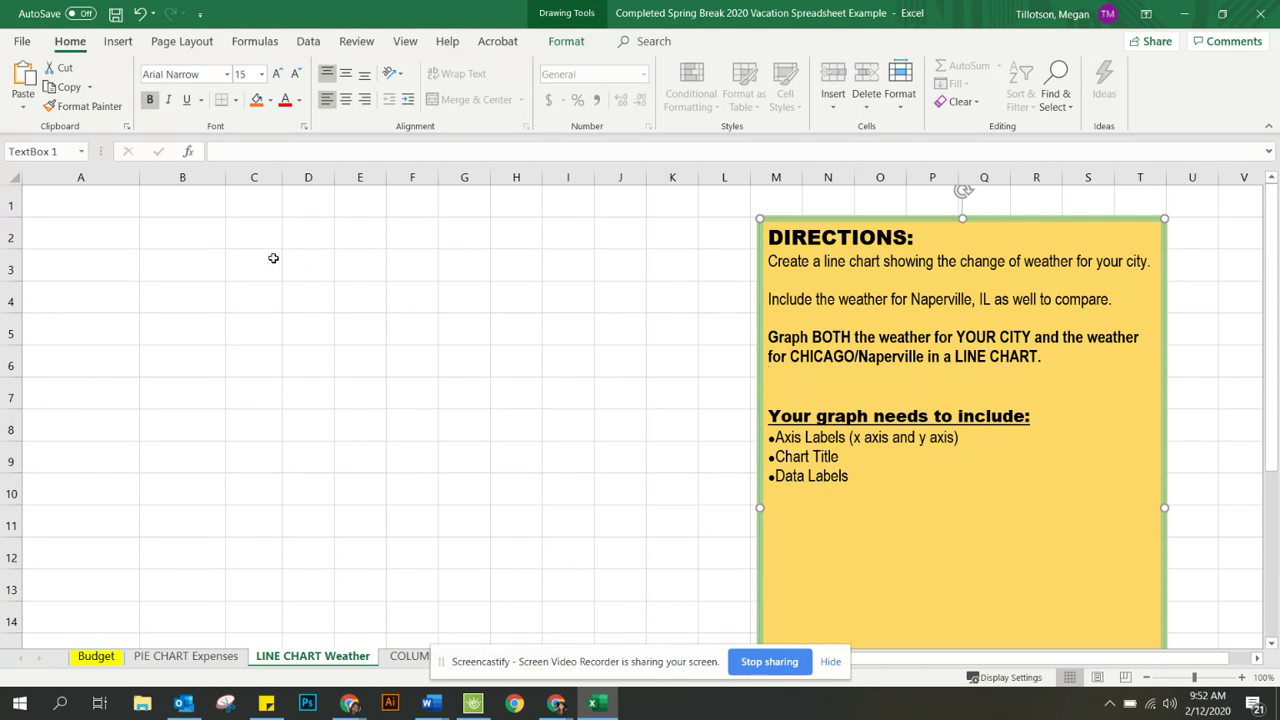
# Step: Merge and centre A1:E1 and enter the title '10 Day Weather forcast for Paris'
pyautogui.click(113, 200)
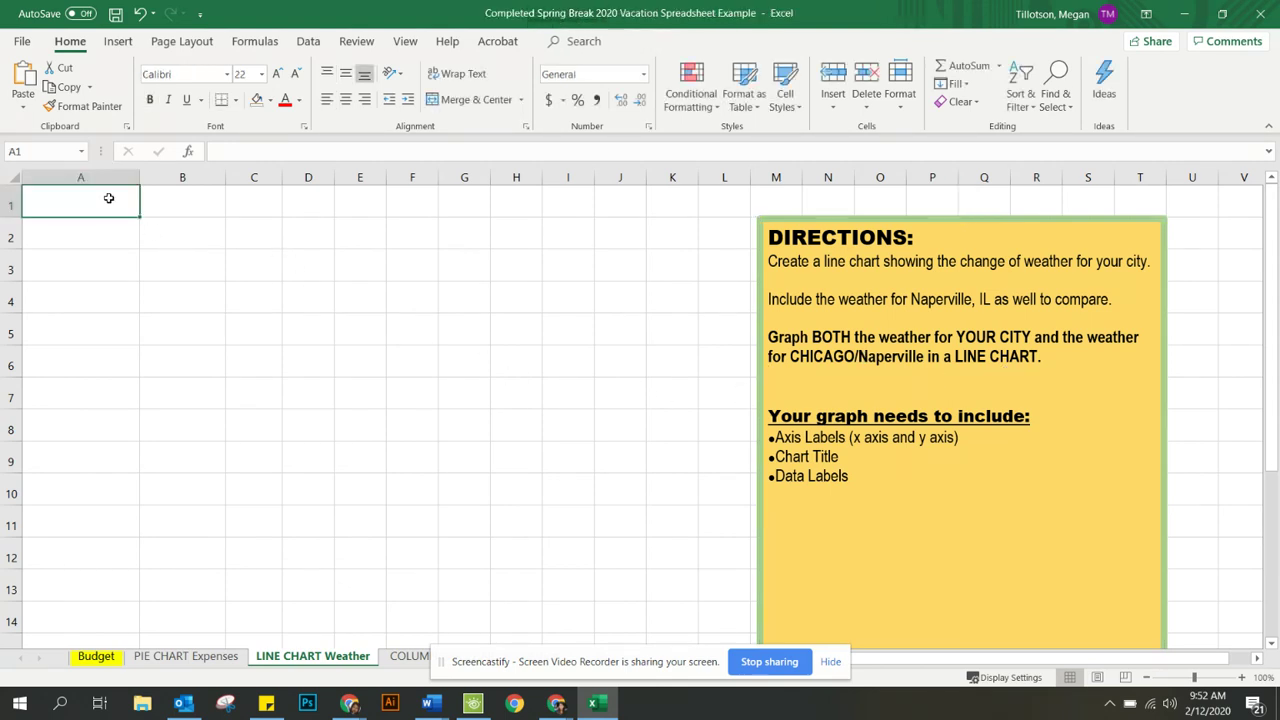
pyautogui.moveTo(57, 206); pyautogui.dragTo(363, 205)
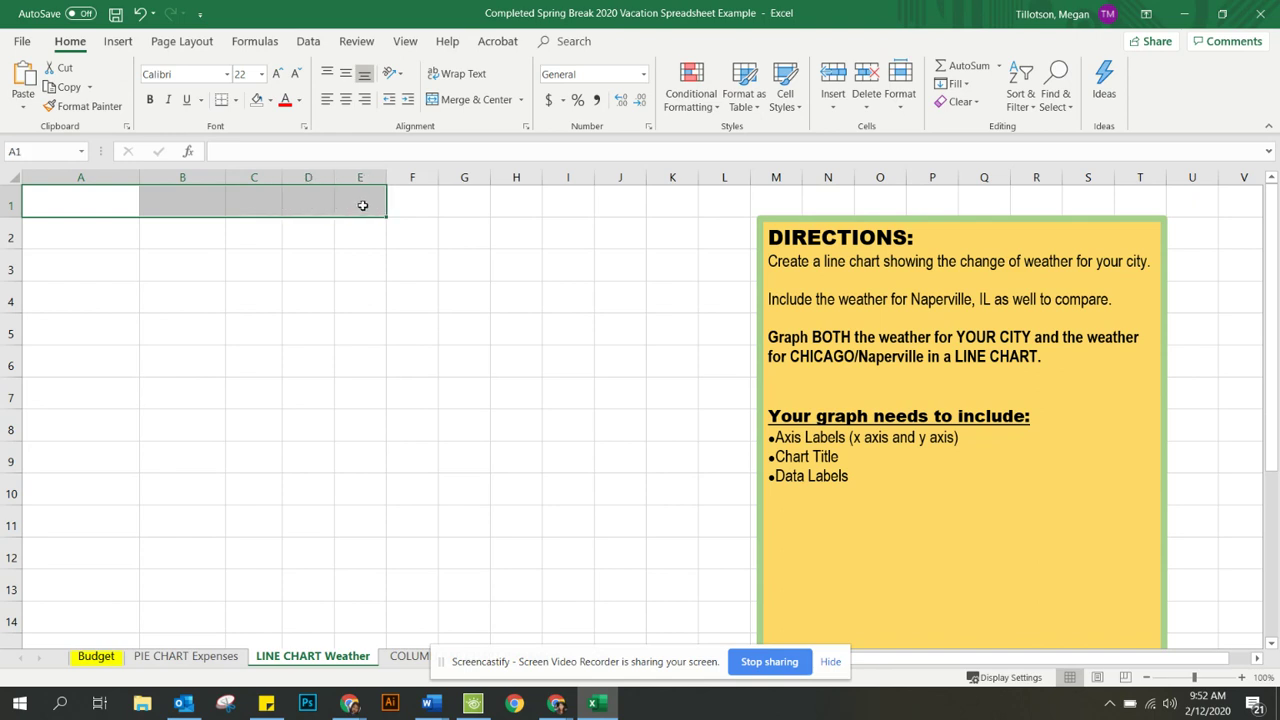
pyautogui.click(465, 99)
pyautogui.write('10 Day Weather')
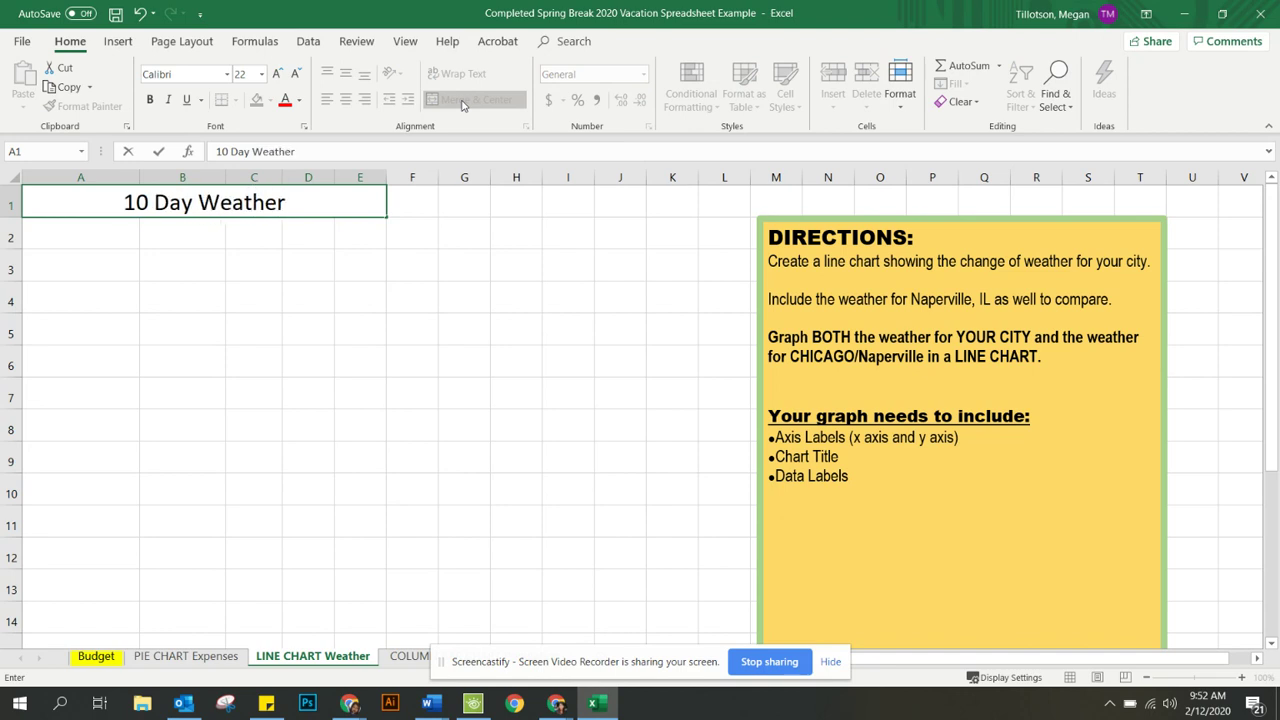
pyautogui.write(' forcast for P')
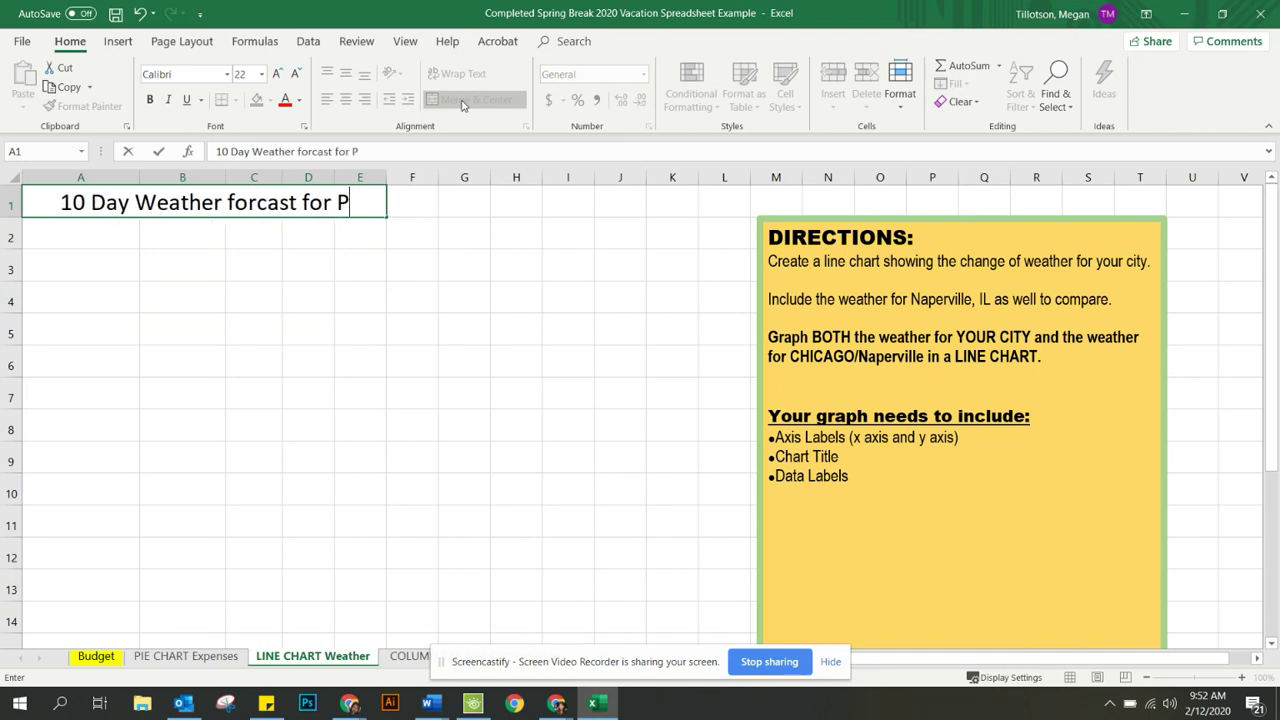
pyautogui.write('aris')
pyautogui.click(500, 236)
# Step: Fill the merged title cell yellow
pyautogui.click(315, 208)
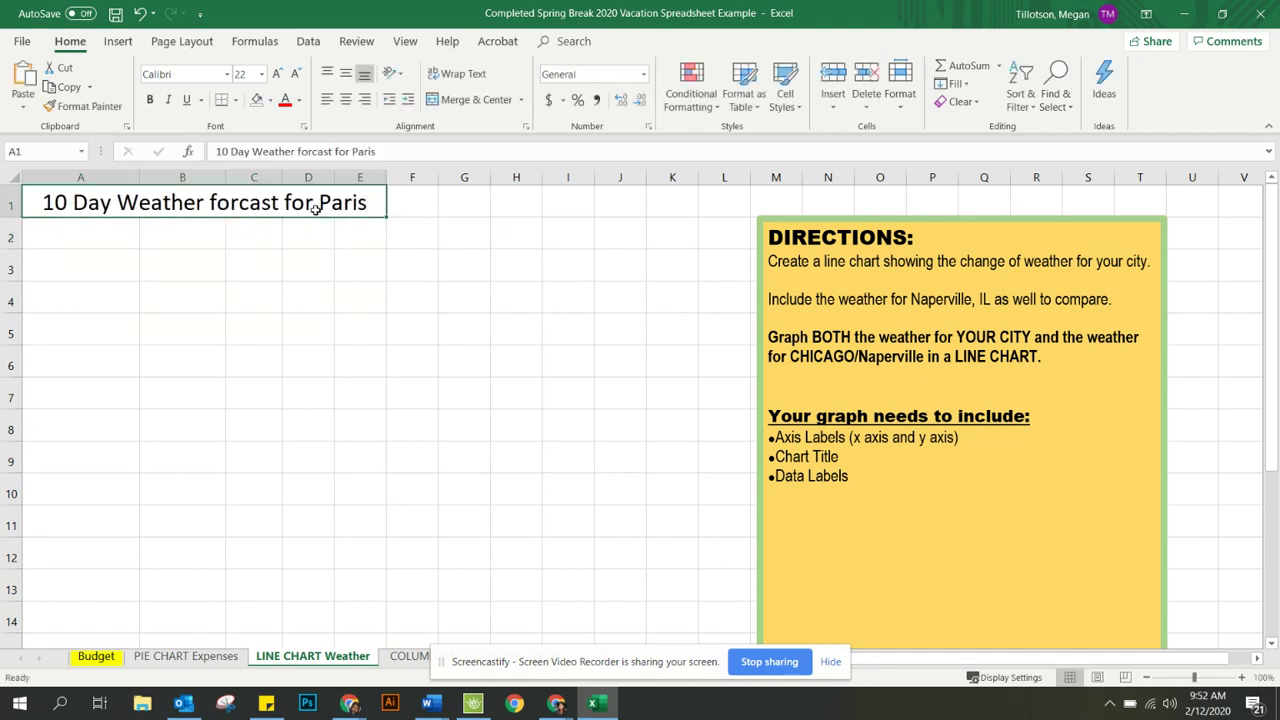
pyautogui.click(270, 100)
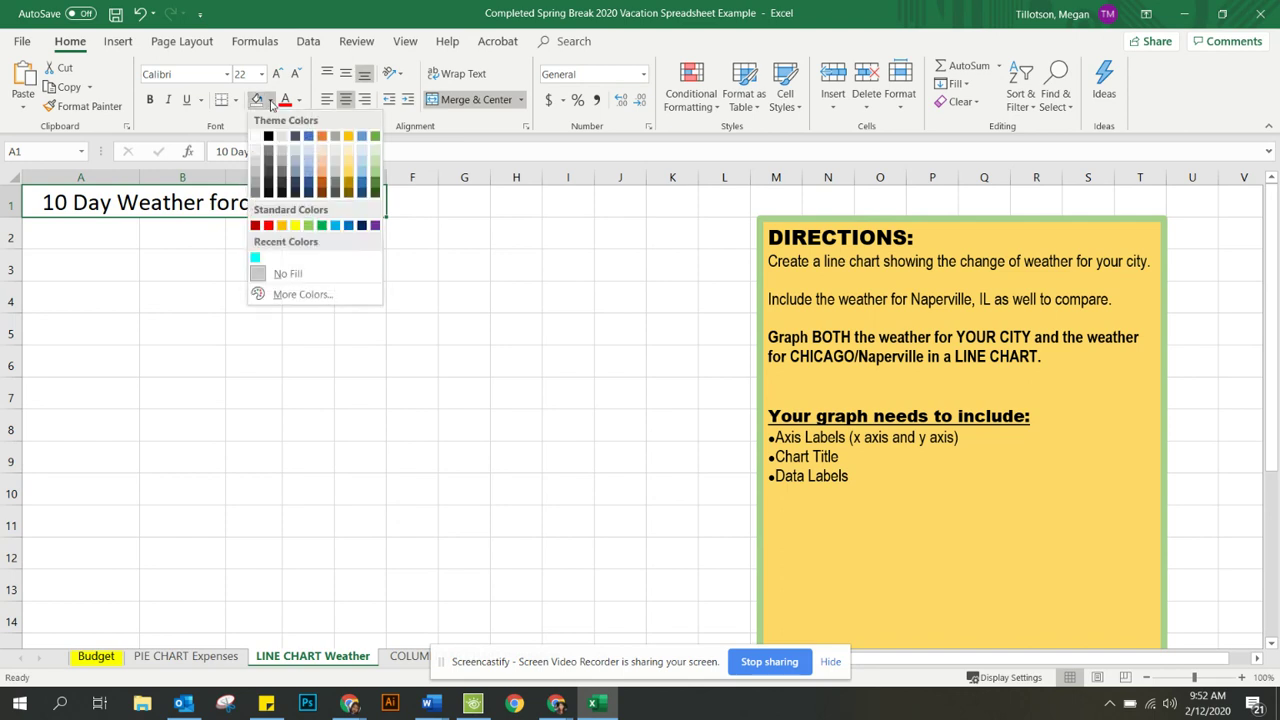
pyautogui.click(296, 226)
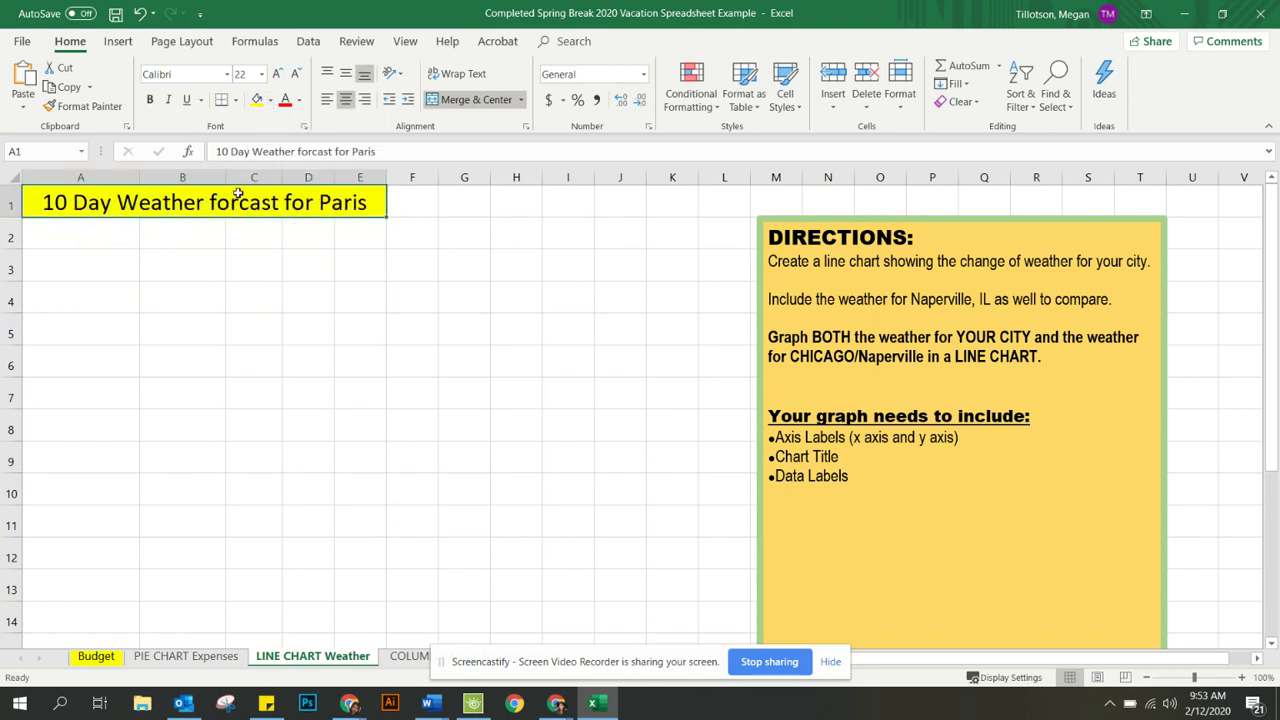
# Step: Enter the column headings Date, Chicago and Paris in A2:C2
pyautogui.click(76, 247)
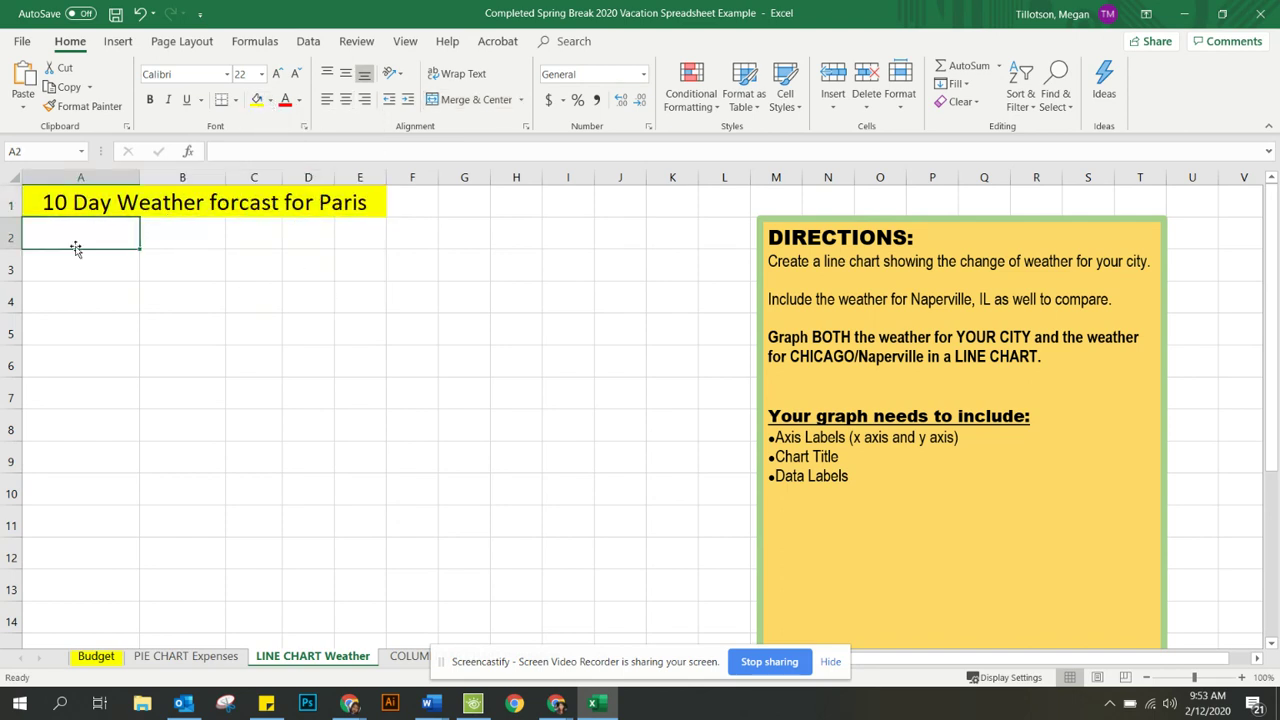
pyautogui.write('Date')
pyautogui.press('Tab')
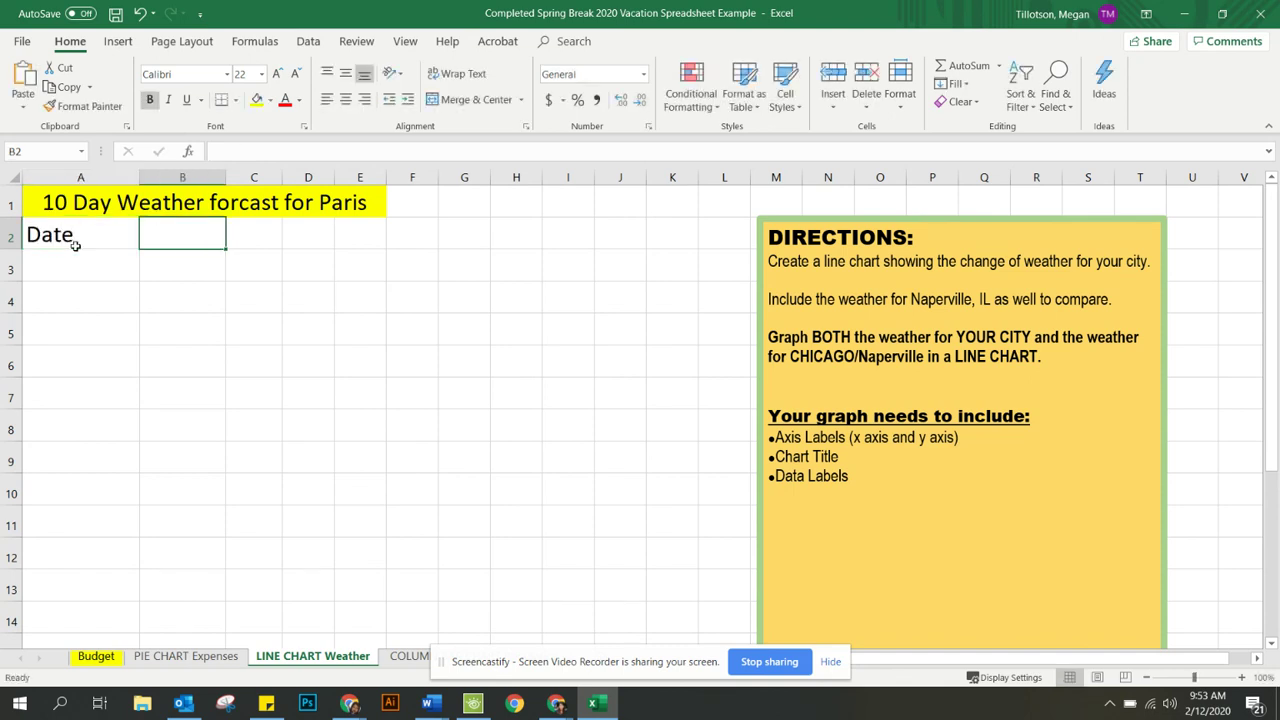
pyautogui.write('Weath')
pyautogui.press('BackSpace')
pyautogui.press('BackSpace')
pyautogui.press('BackSpace')
pyautogui.press('BackSpace')
pyautogui.press('BackSpace')
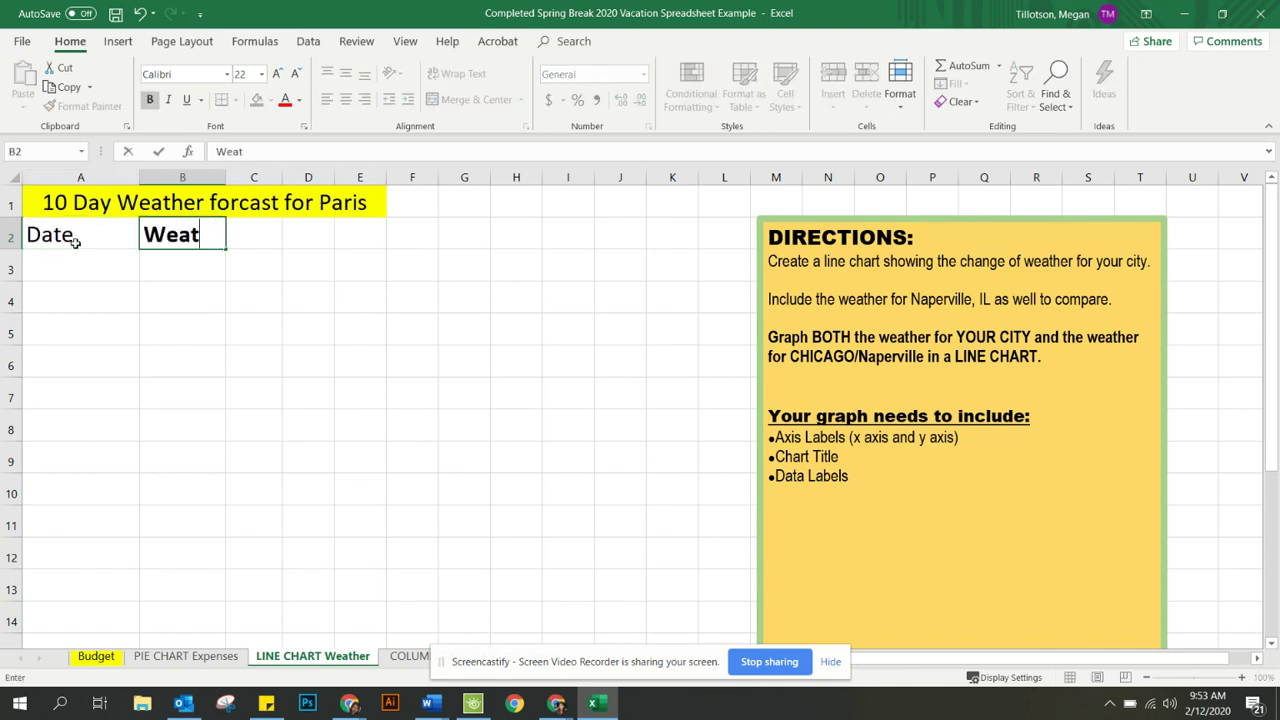
pyautogui.write('Temperatu')
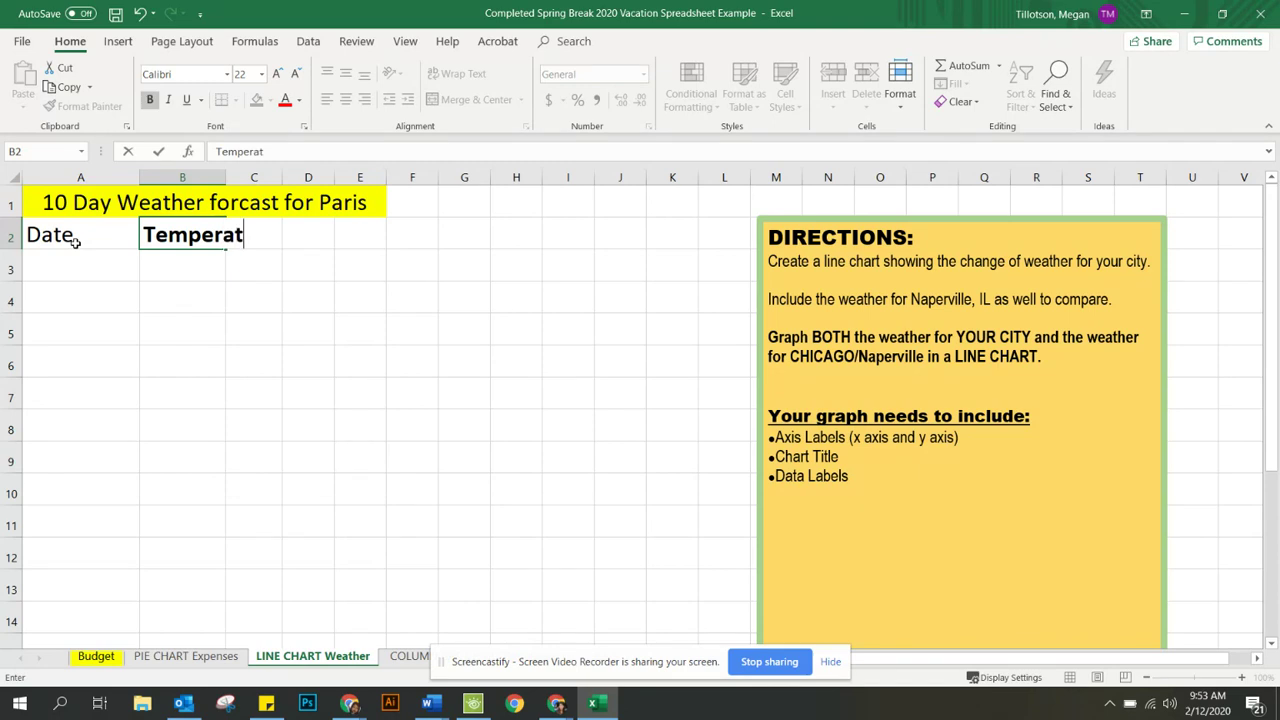
pyautogui.press('BackSpace')
pyautogui.press('BackSpace')
pyautogui.press('BackSpace')
pyautogui.press('BackSpace')
pyautogui.press('BackSpace')
pyautogui.press('BackSpace')
pyautogui.press('BackSpace')
pyautogui.press('BackSpace')
pyautogui.press('BackSpace')
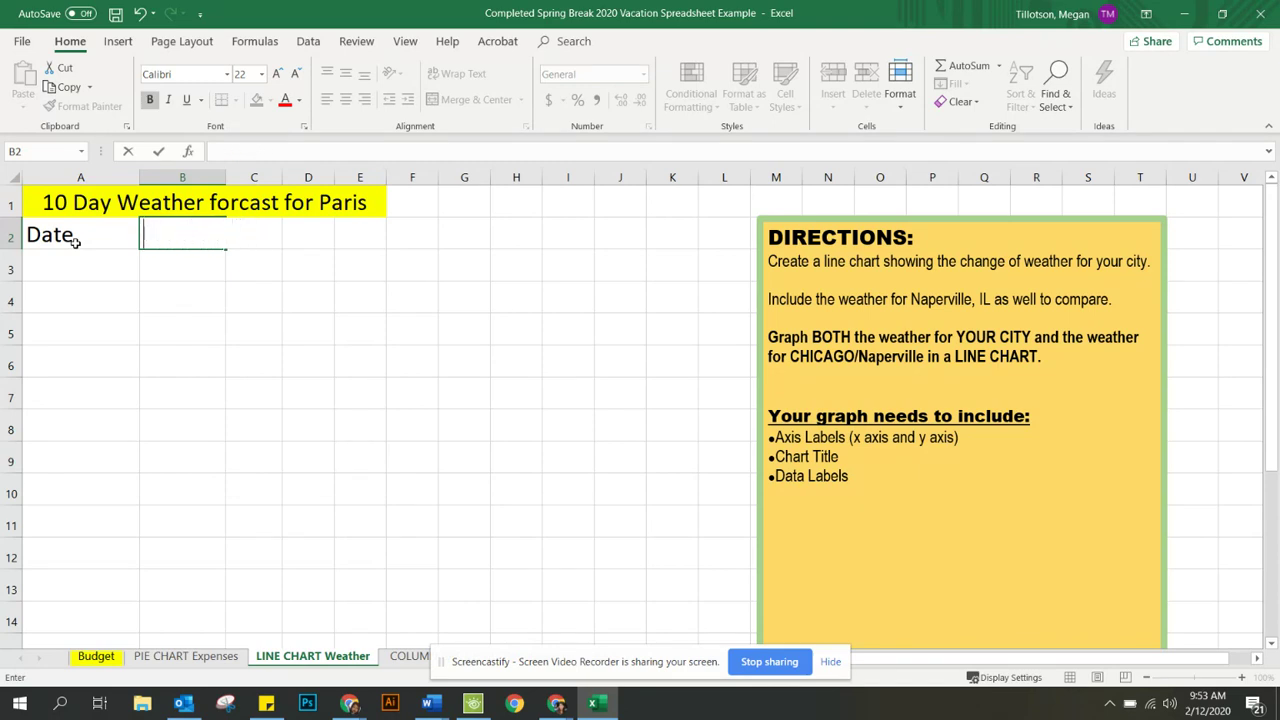
pyautogui.write('Chicago')
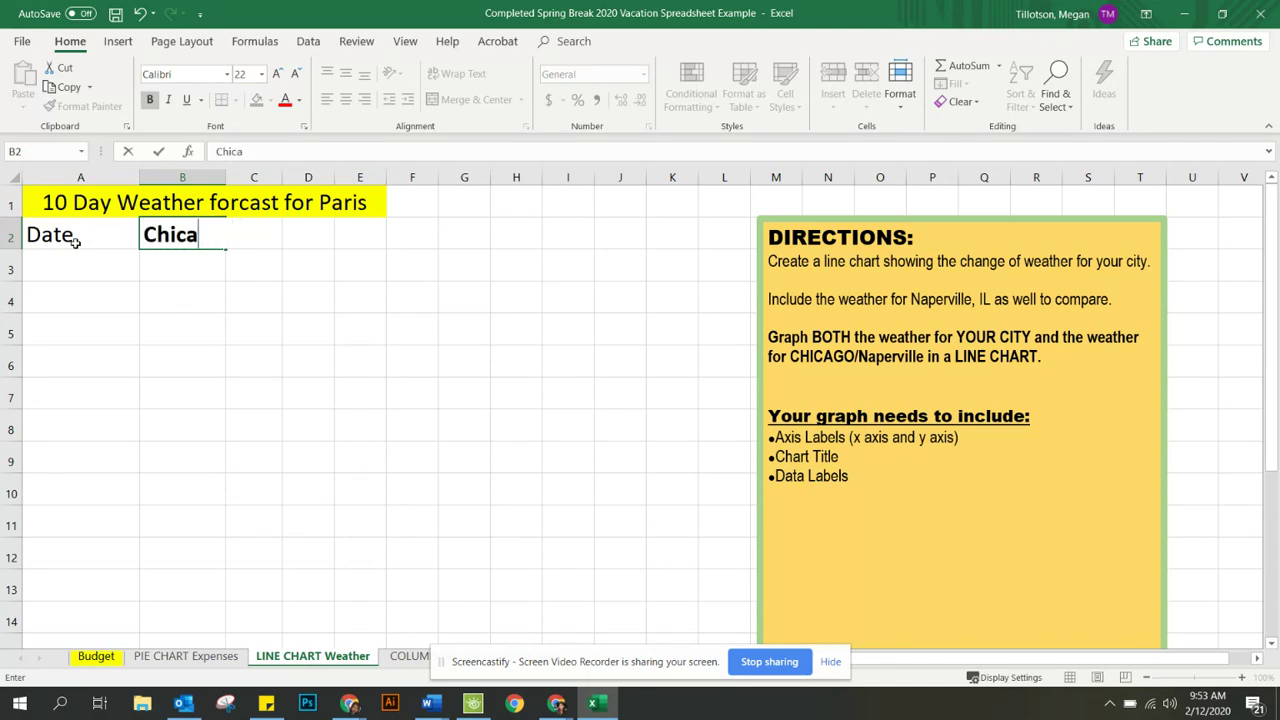
pyautogui.press('Tab')
pyautogui.write('Paris')
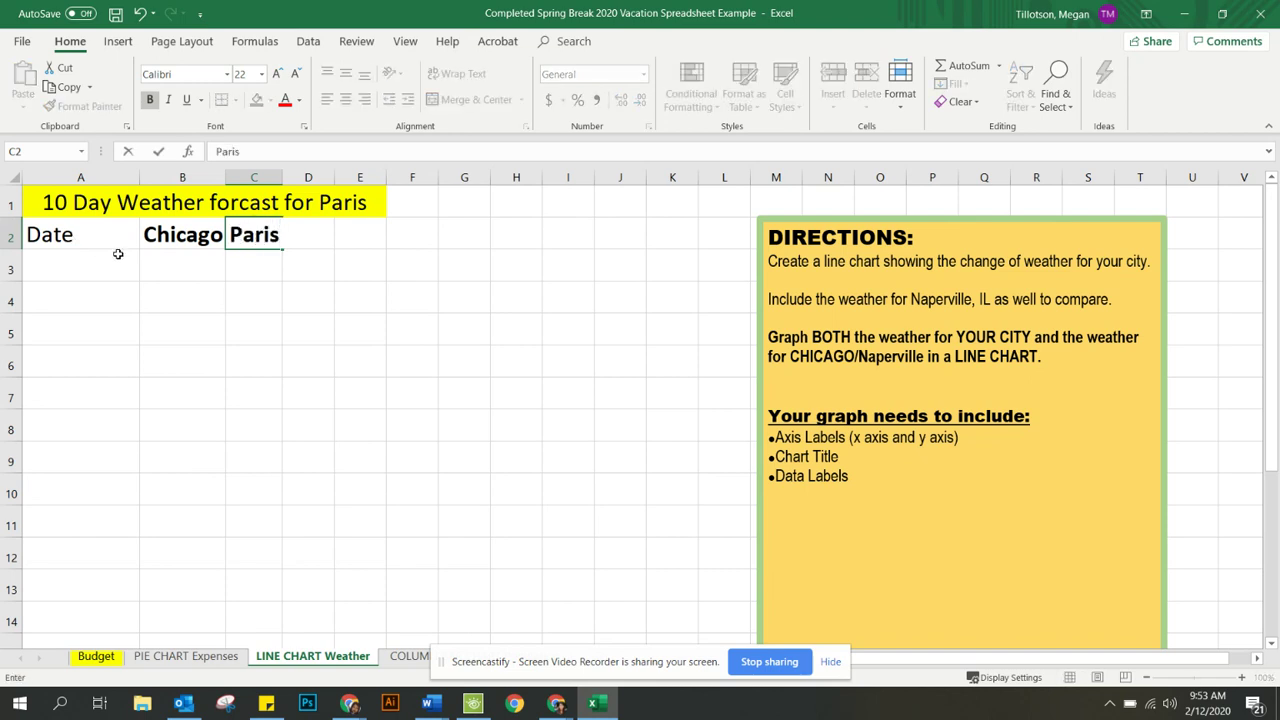
pyautogui.click(118, 257)
pyautogui.click(206, 263)
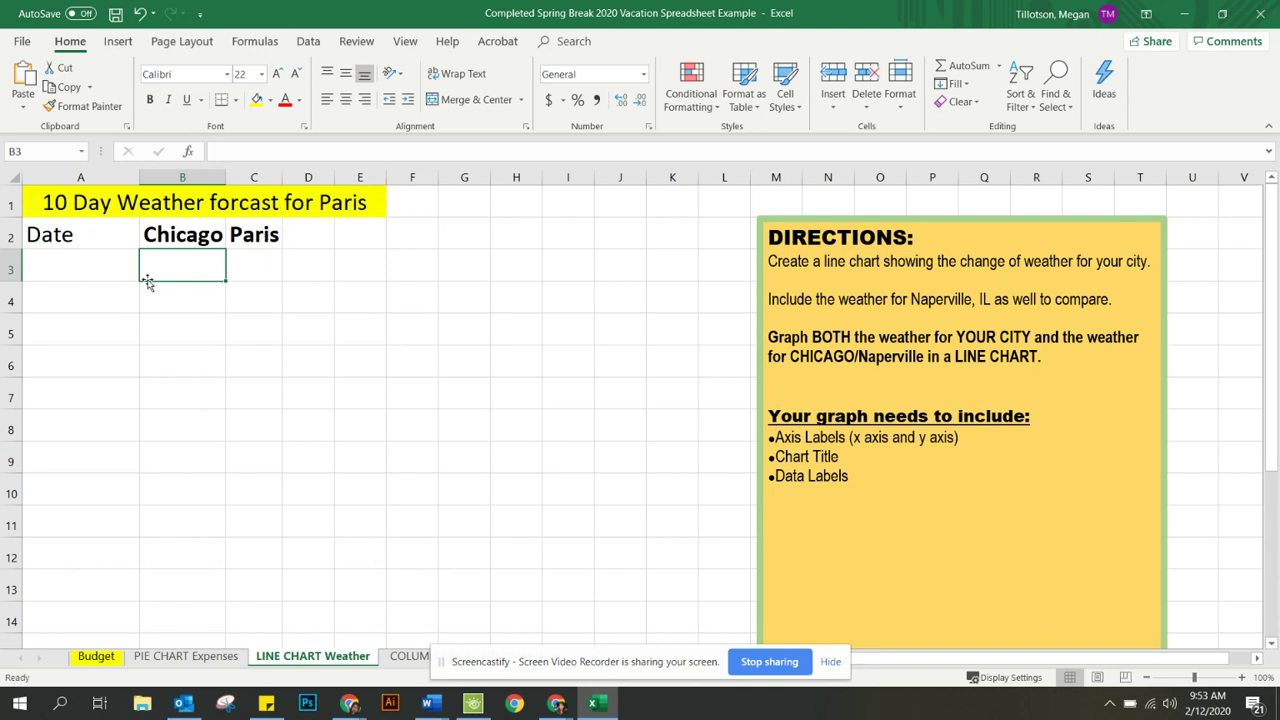
# Step: Enter 2/12/20 in A3 and fill the date series down to 2/21/2020 in A12
pyautogui.click(105, 268)
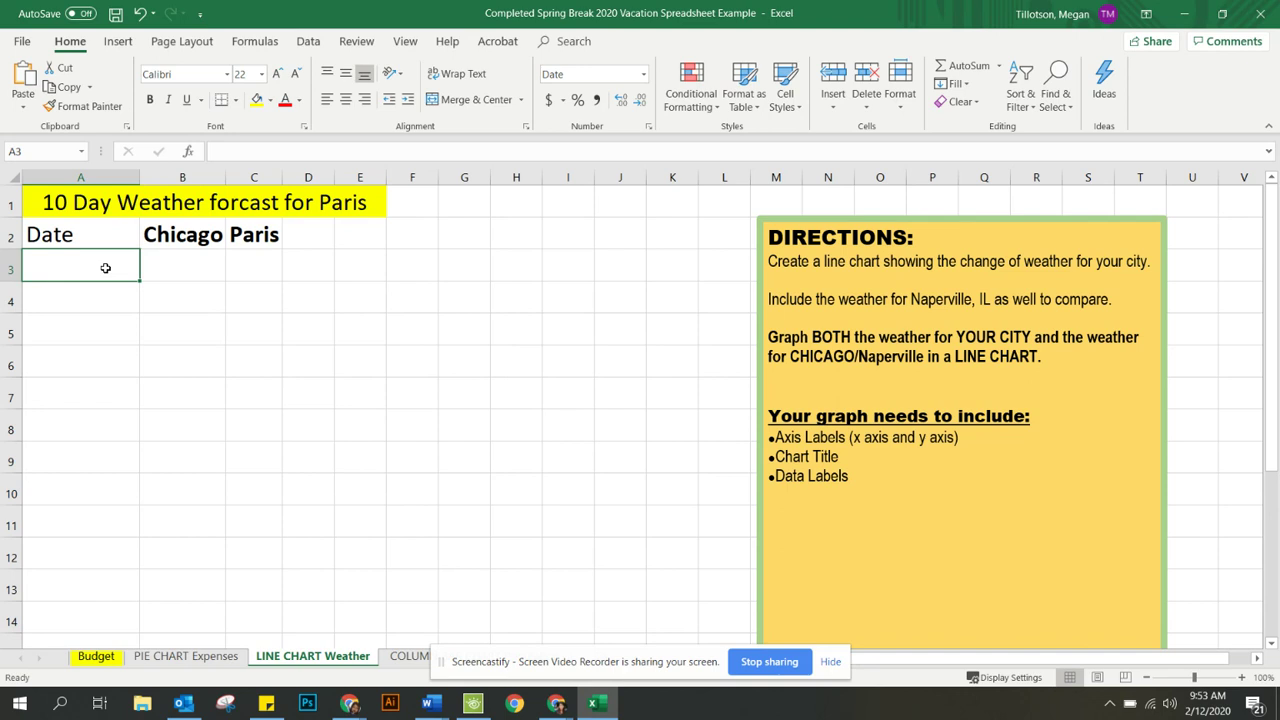
pyautogui.write('2')
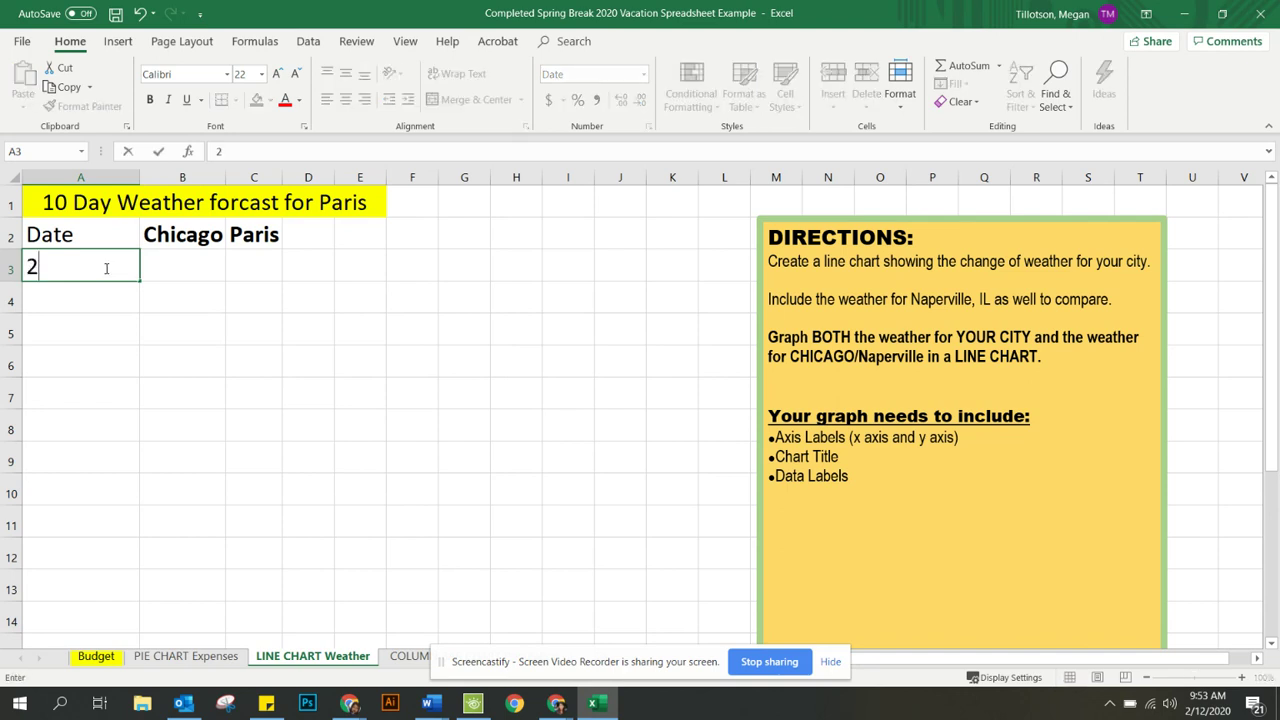
pyautogui.write('/12/20')
pyautogui.click(154, 307)
pyautogui.click(113, 266)
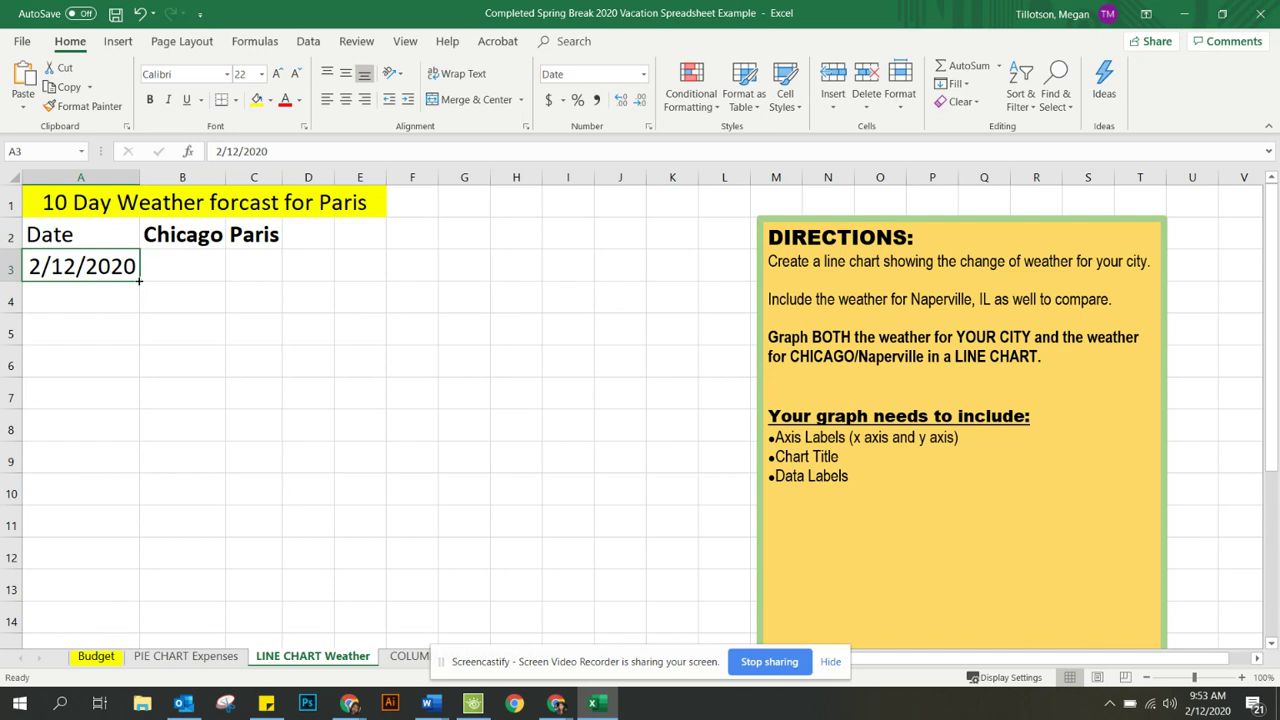
pyautogui.moveTo(140, 281); pyautogui.dragTo(140, 281)
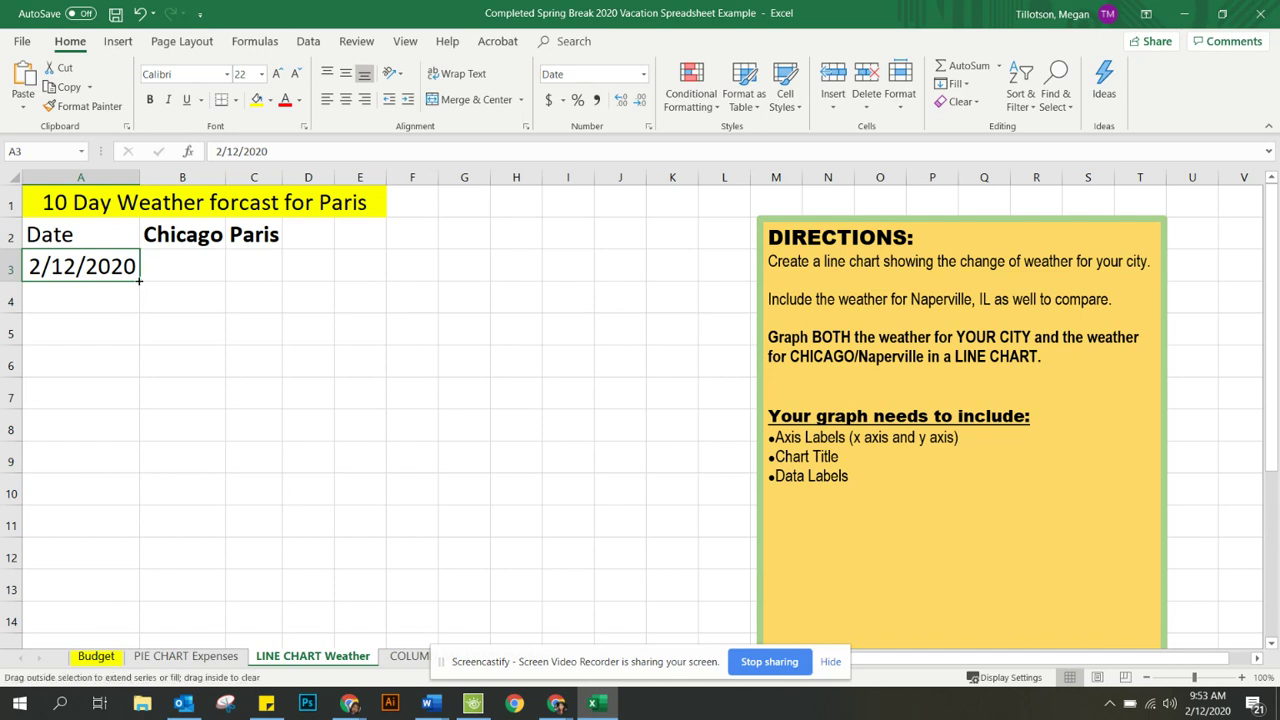
pyautogui.moveTo(138, 288); pyautogui.dragTo(125, 558)
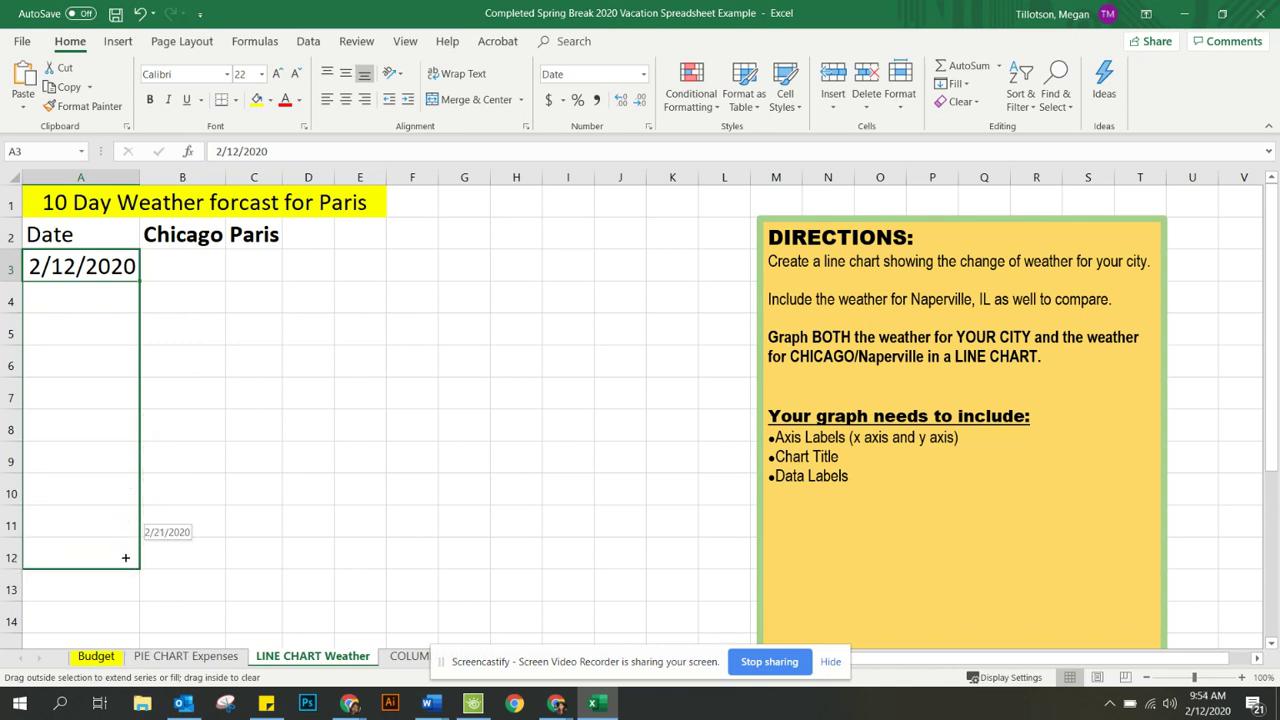
pyautogui.moveTo(125, 558); pyautogui.dragTo(125, 558)
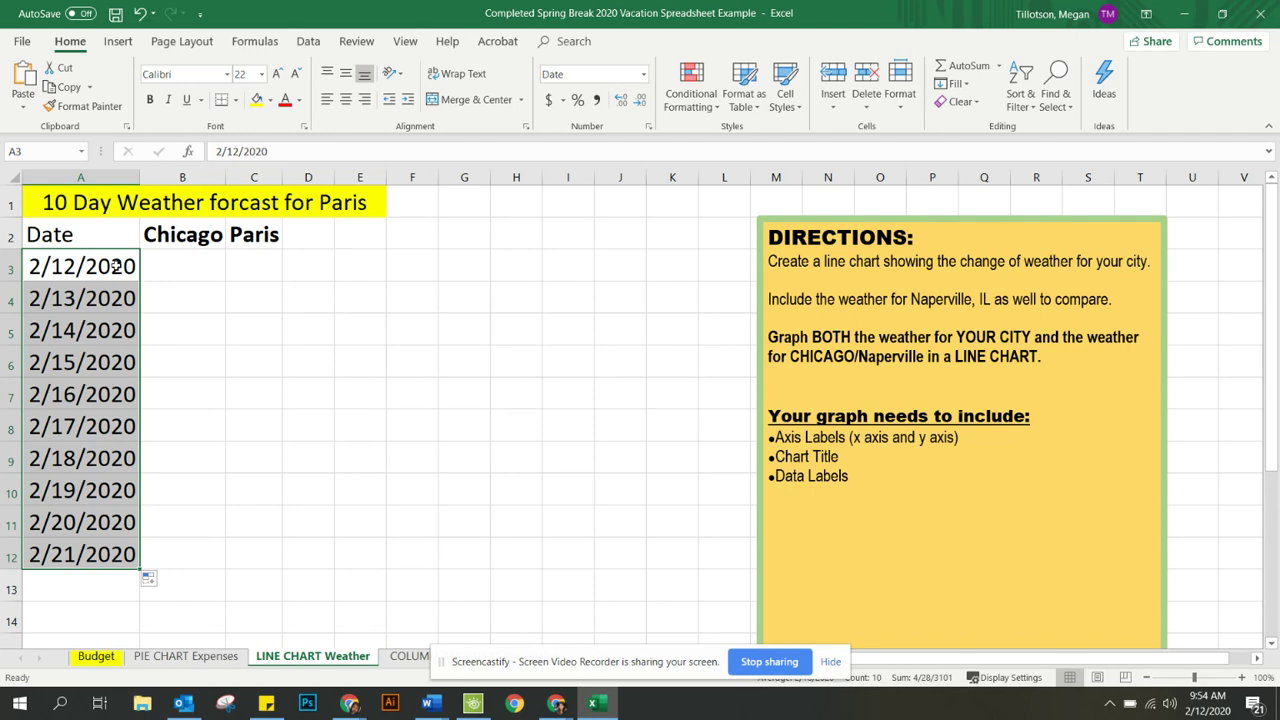
pyautogui.click(190, 263)
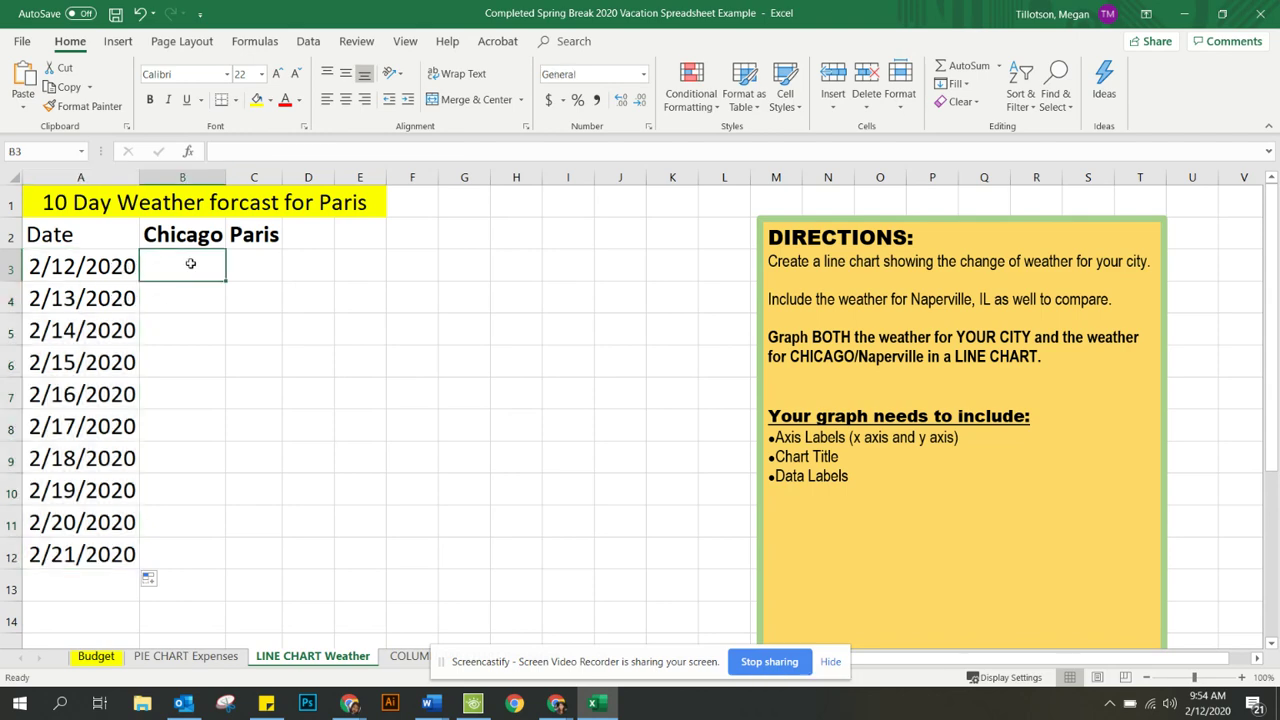
pyautogui.click(350, 703)
# Step: Search weather.com for chicago and show the 10 Day forecast table for Lisle, IL
pyautogui.click(340, 645)
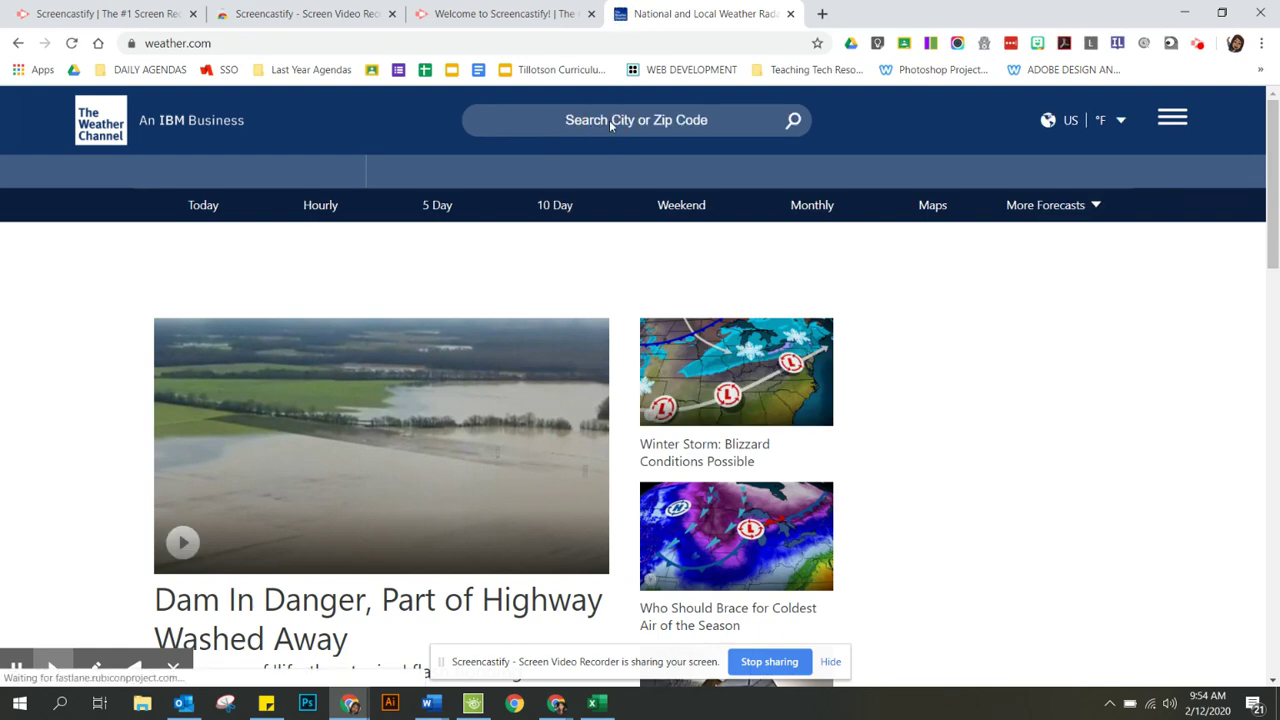
pyautogui.click(686, 117)
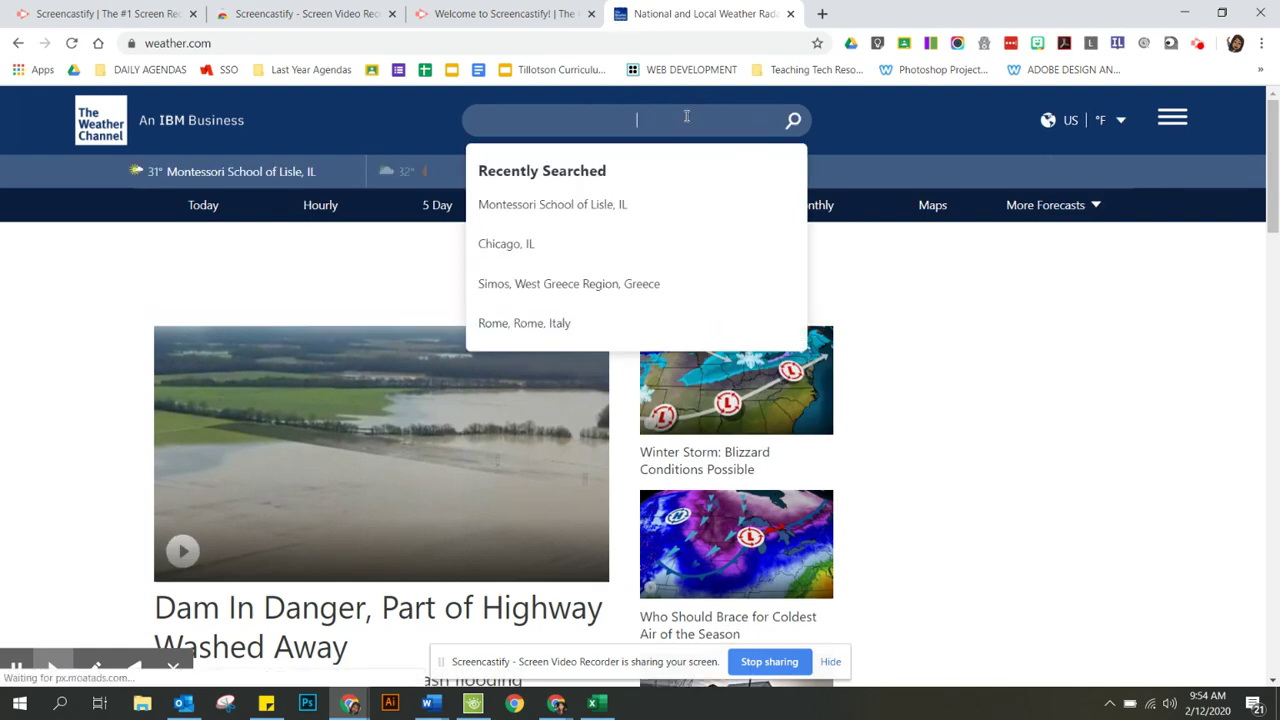
pyautogui.write('chicag')
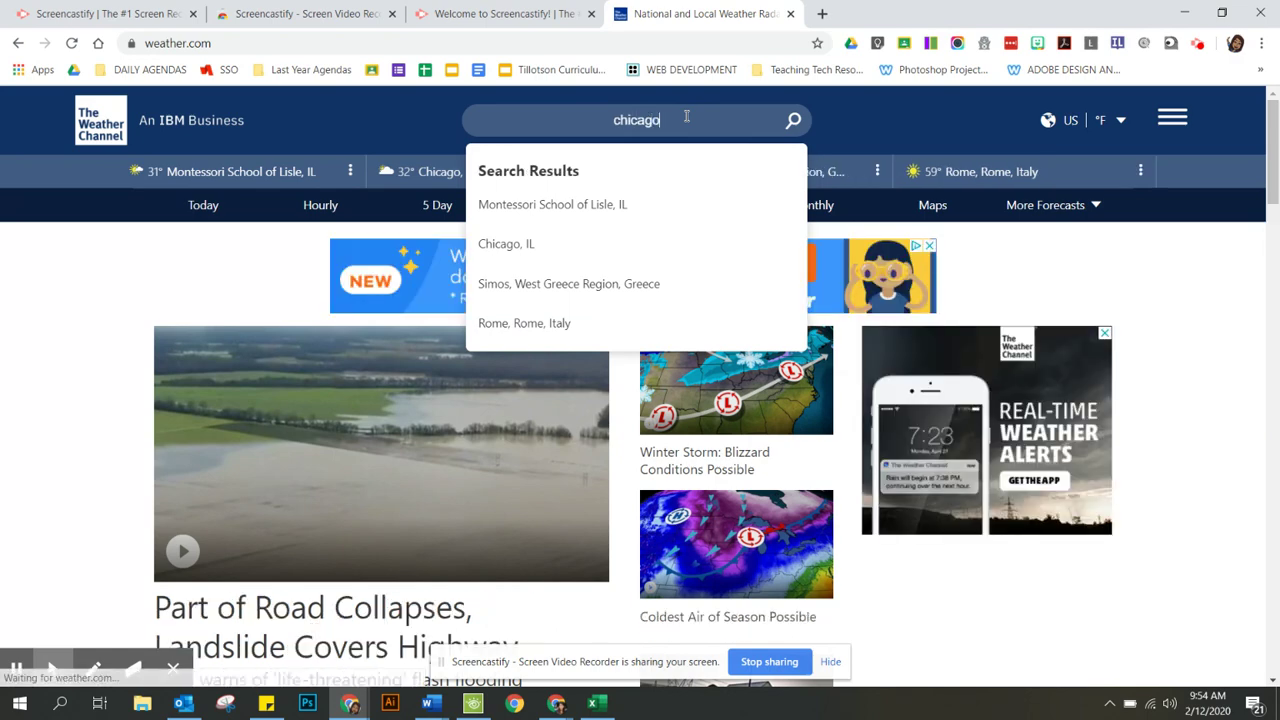
pyautogui.write('o')
pyautogui.press('Return')
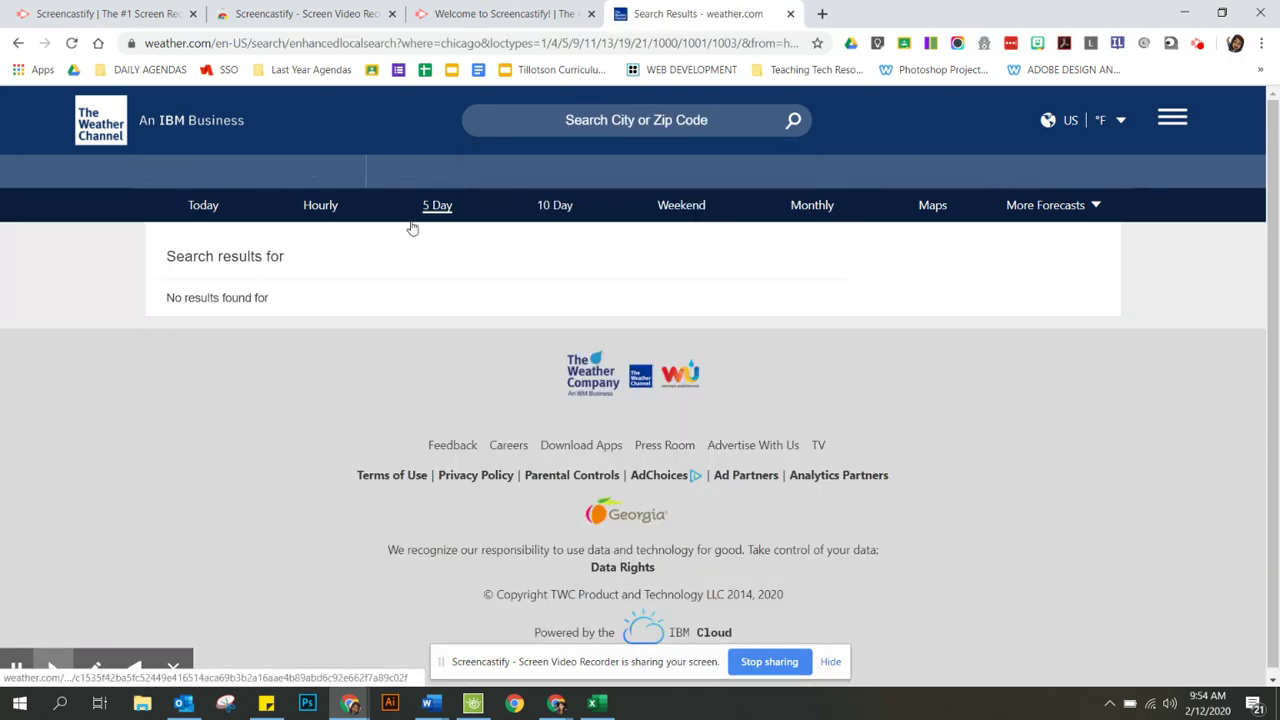
pyautogui.click(553, 206)
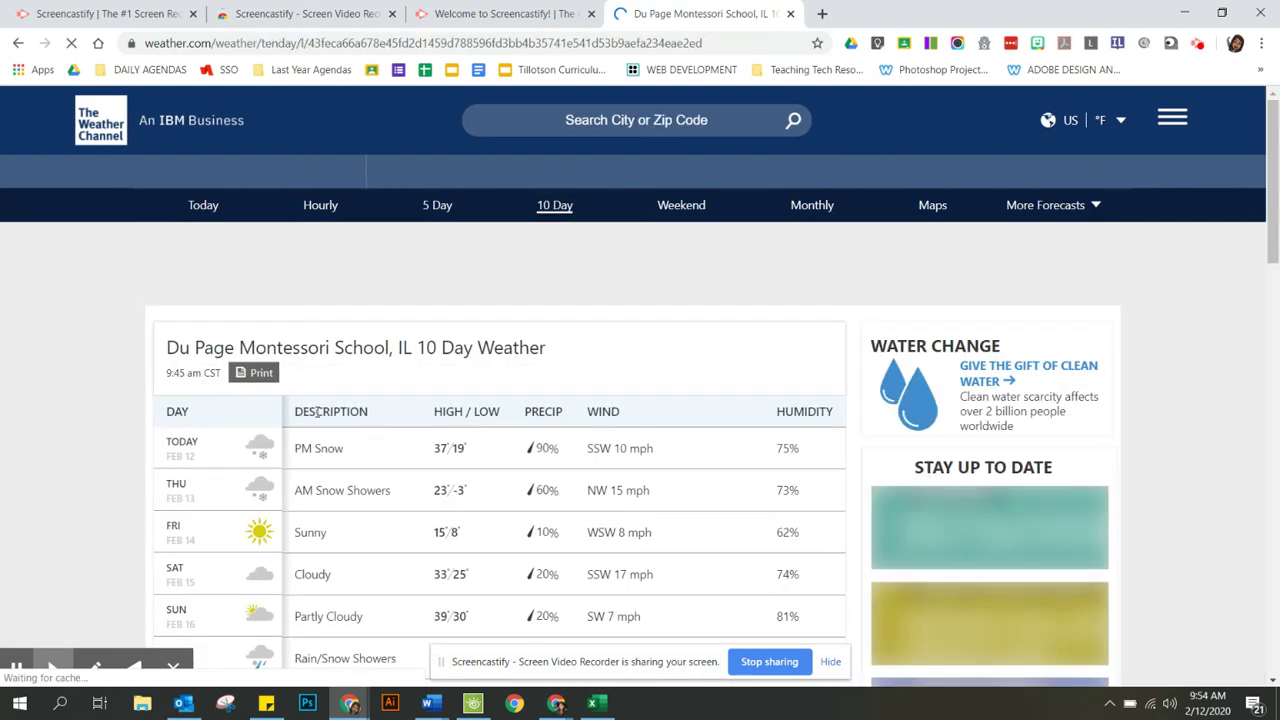
pyautogui.scroll(-2, 77, 439)
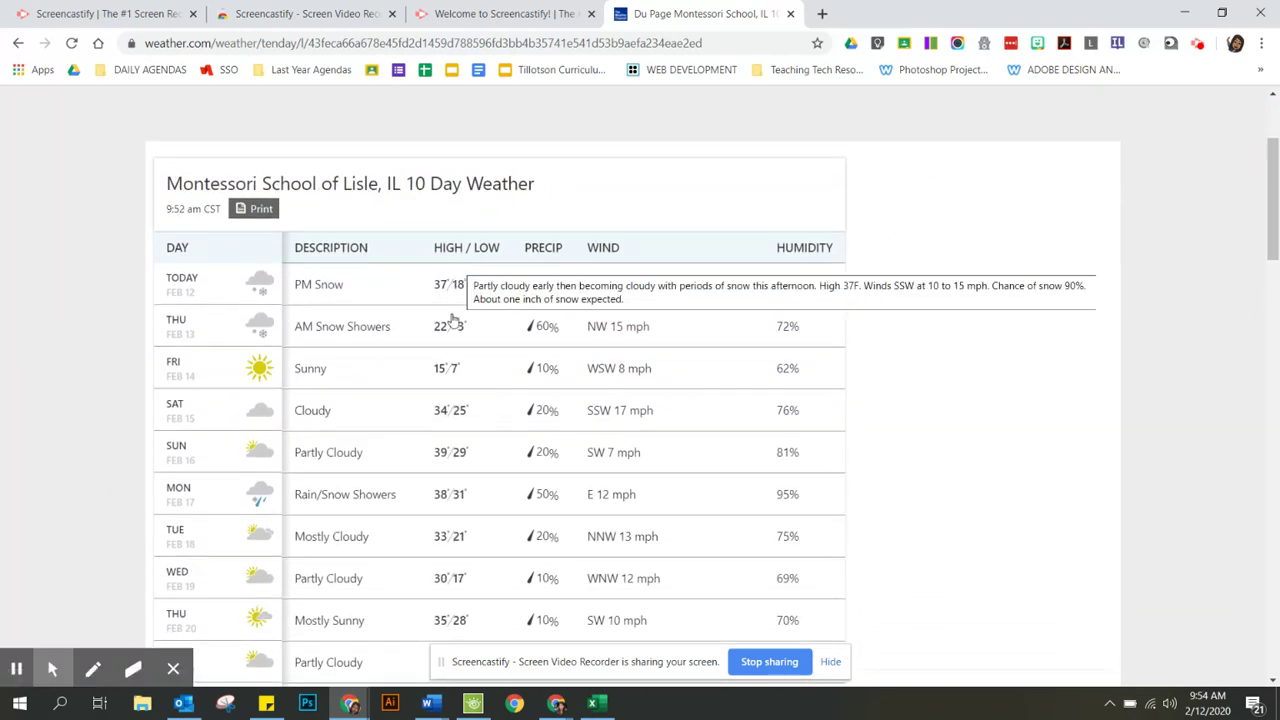
pyautogui.scroll(-2, 445, 375)
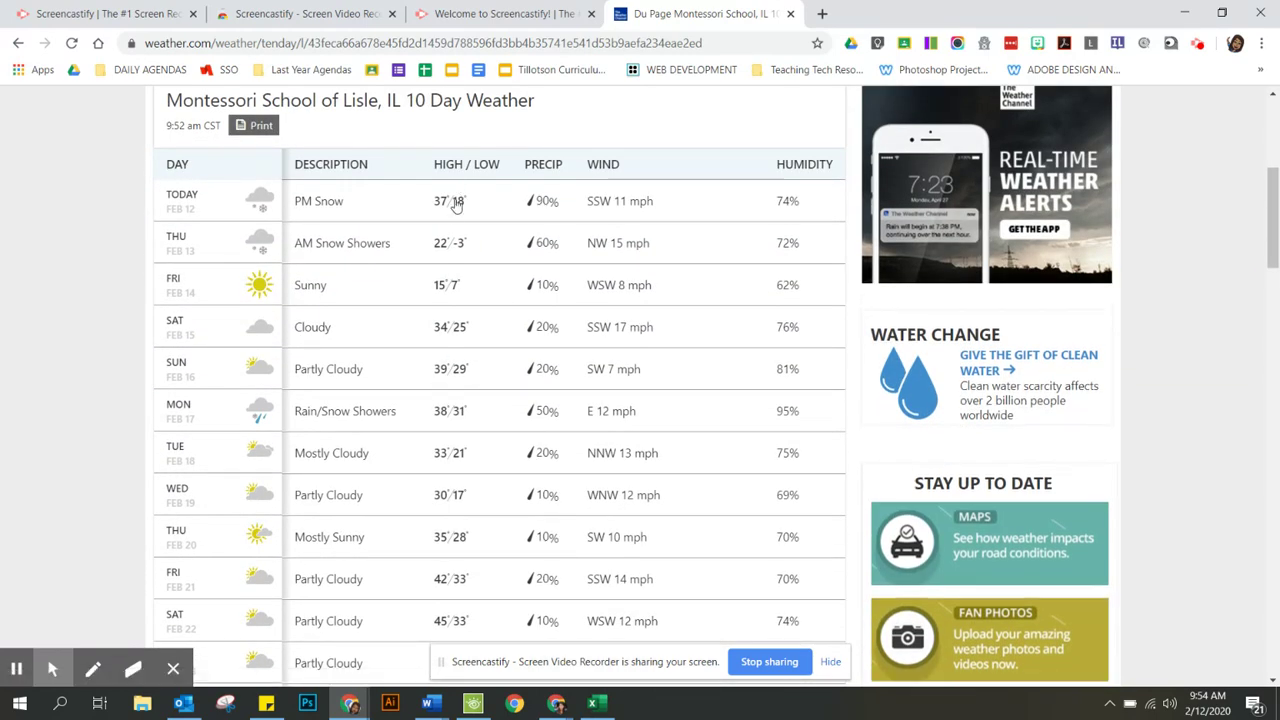
pyautogui.moveTo(447, 210)
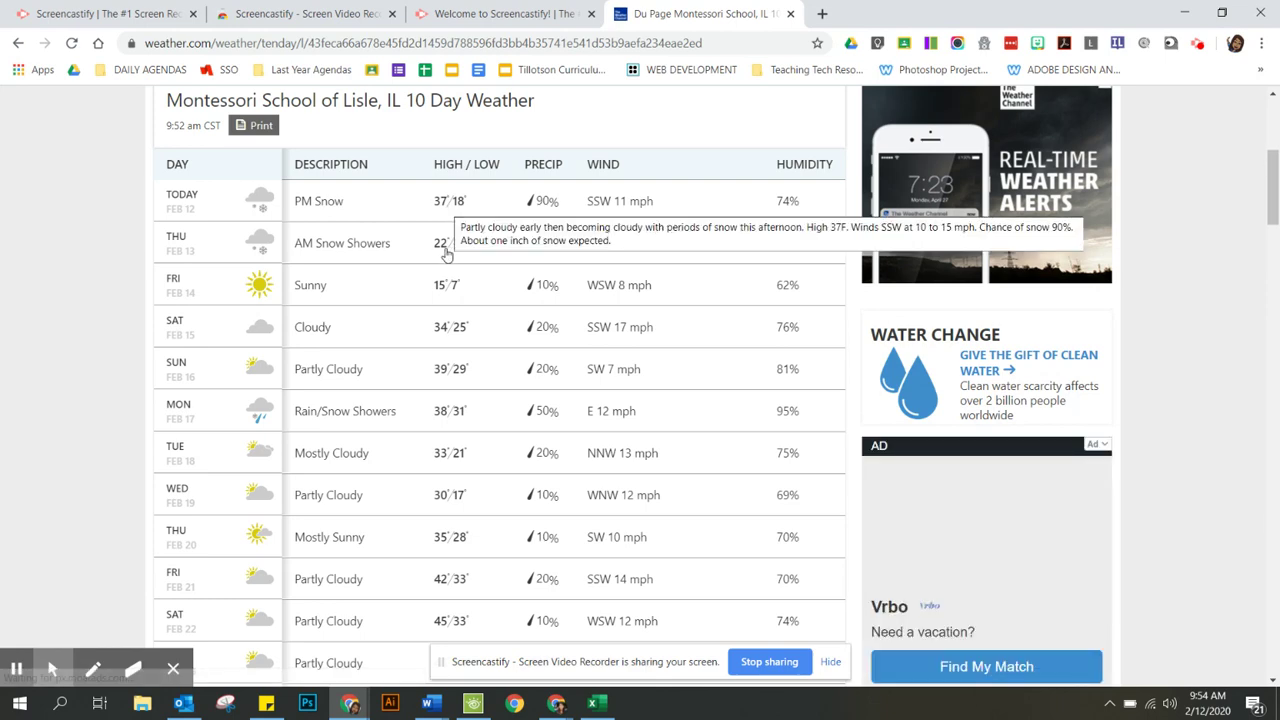
# Step: Enter the first Chicago highs 37, 22 and 15 in B3:B5
pyautogui.click(597, 705)
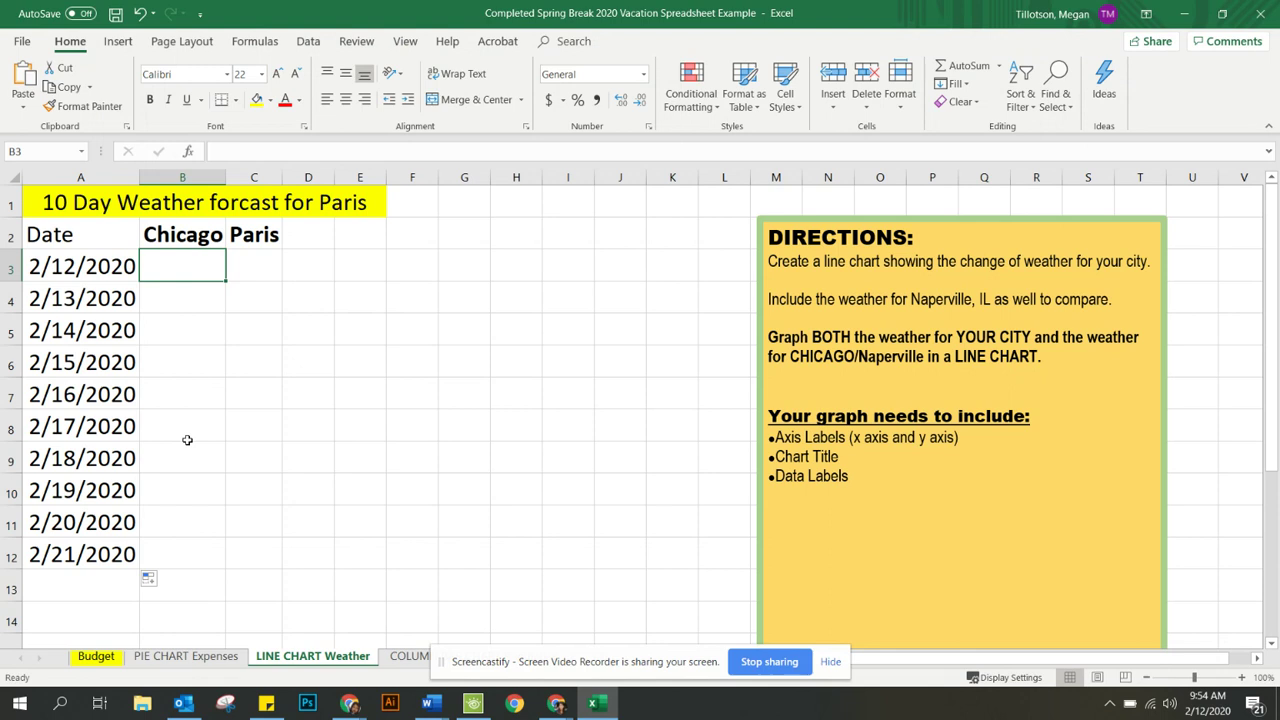
pyautogui.write('37')
pyautogui.press('Return')
pyautogui.write('22')
pyautogui.press('Return')
pyautogui.write('15')
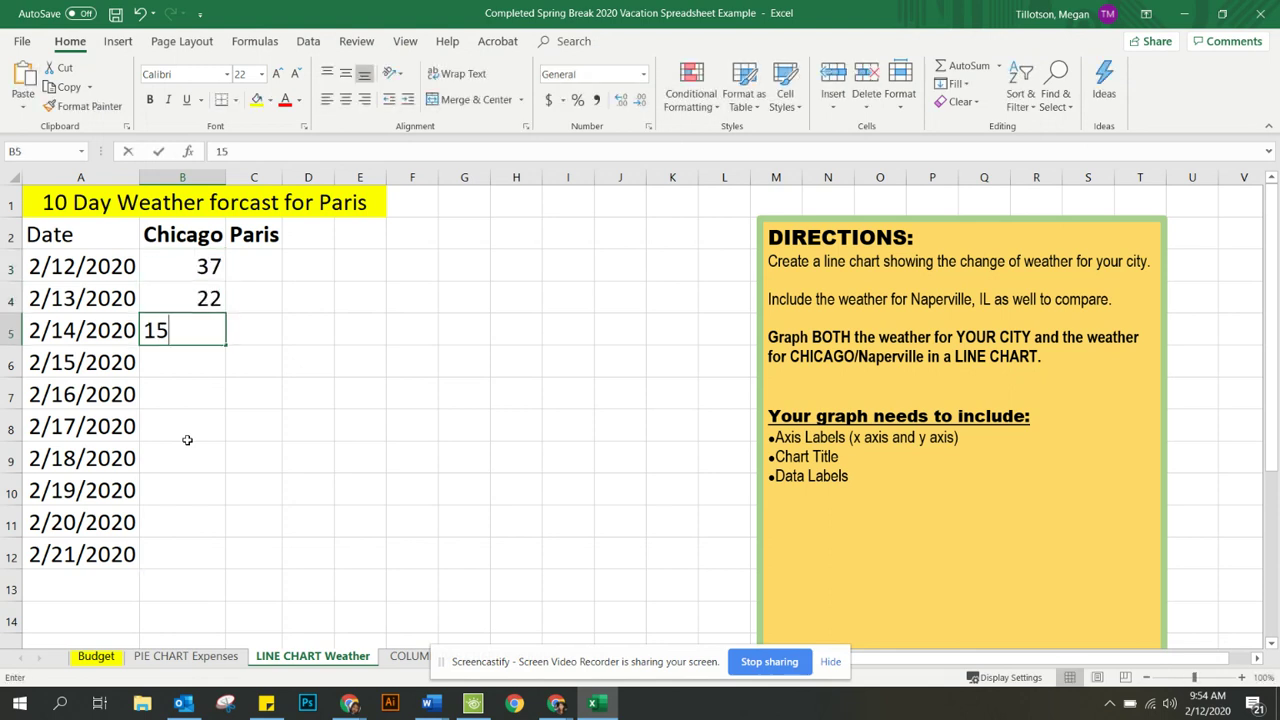
pyautogui.click(350, 704)
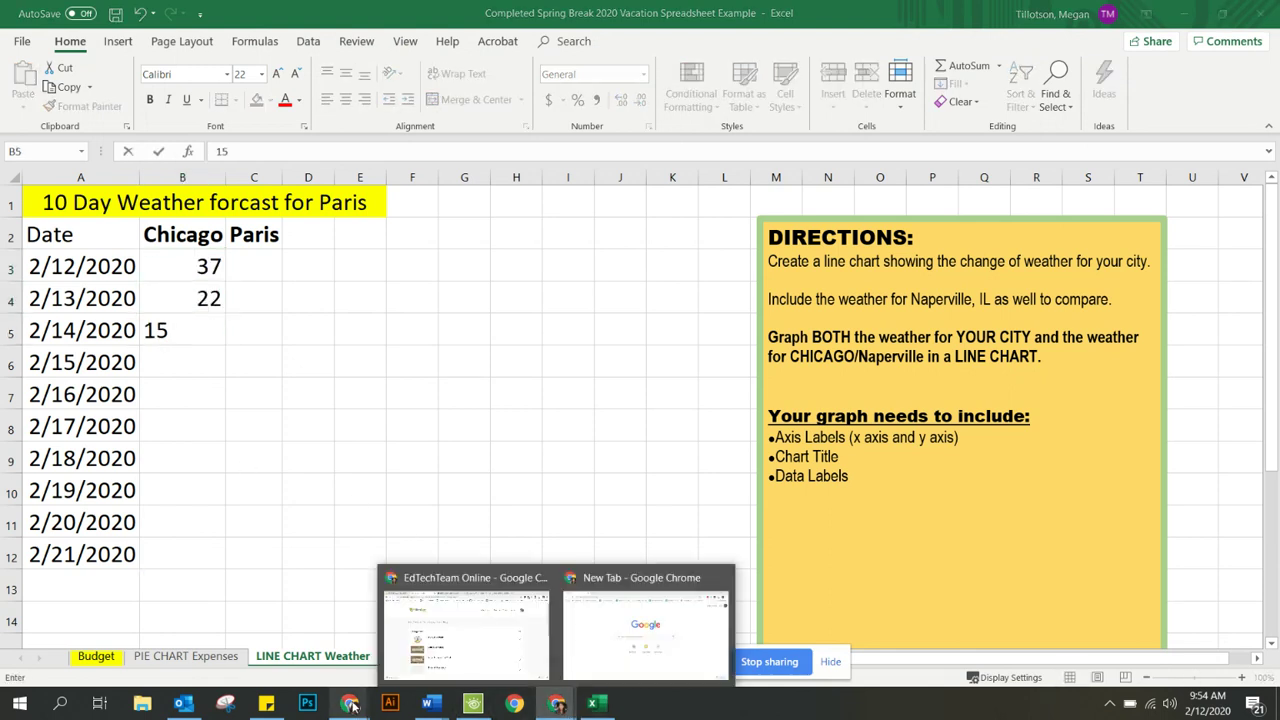
pyautogui.moveTo(320, 645)
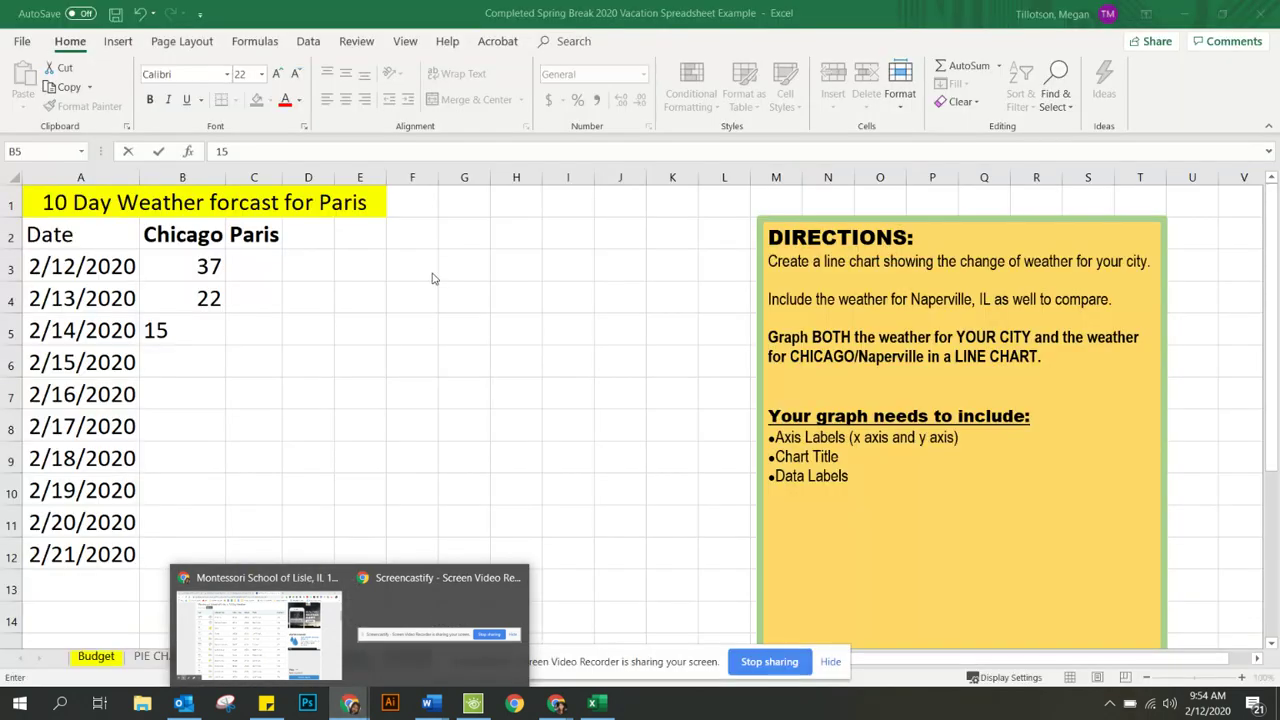
pyautogui.press('Return')
# Step: Enter the remaining Chicago highs 34, 39, 38, 28, 29, 32 and 25 in B6:B12
pyautogui.write('34')
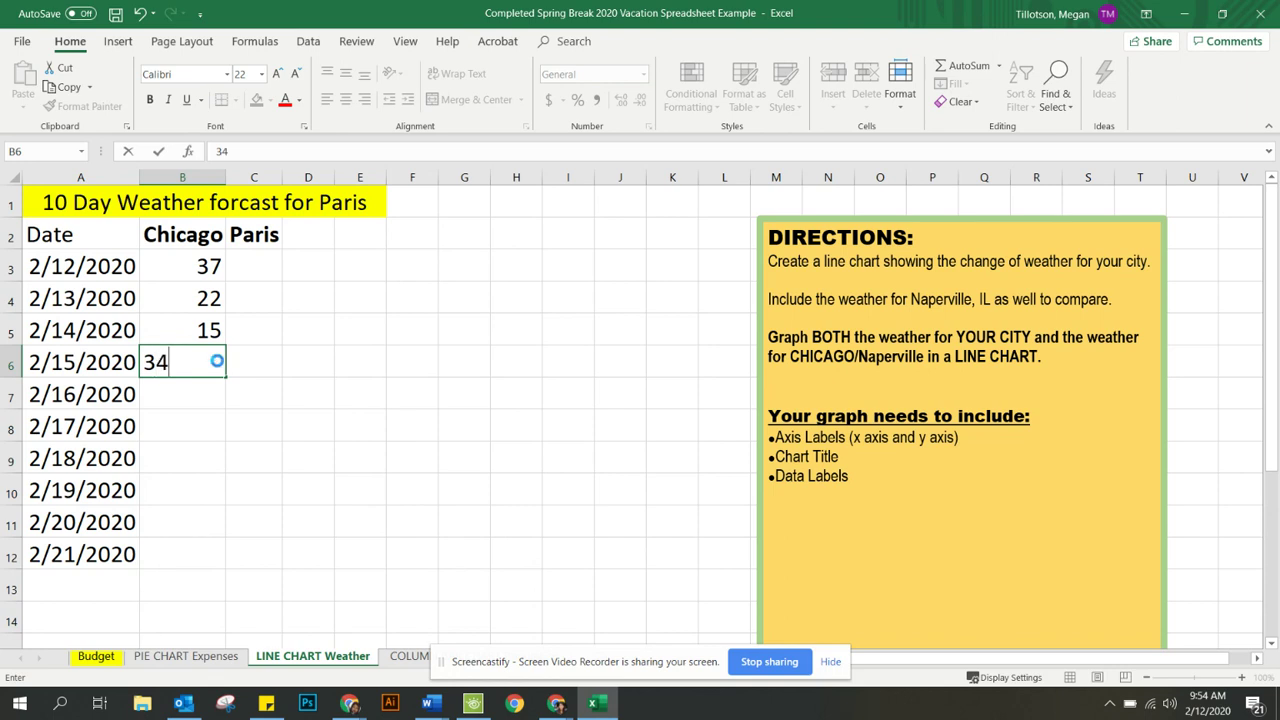
pyautogui.press('Return')
pyautogui.write('39')
pyautogui.press('Return')
pyautogui.write('38')
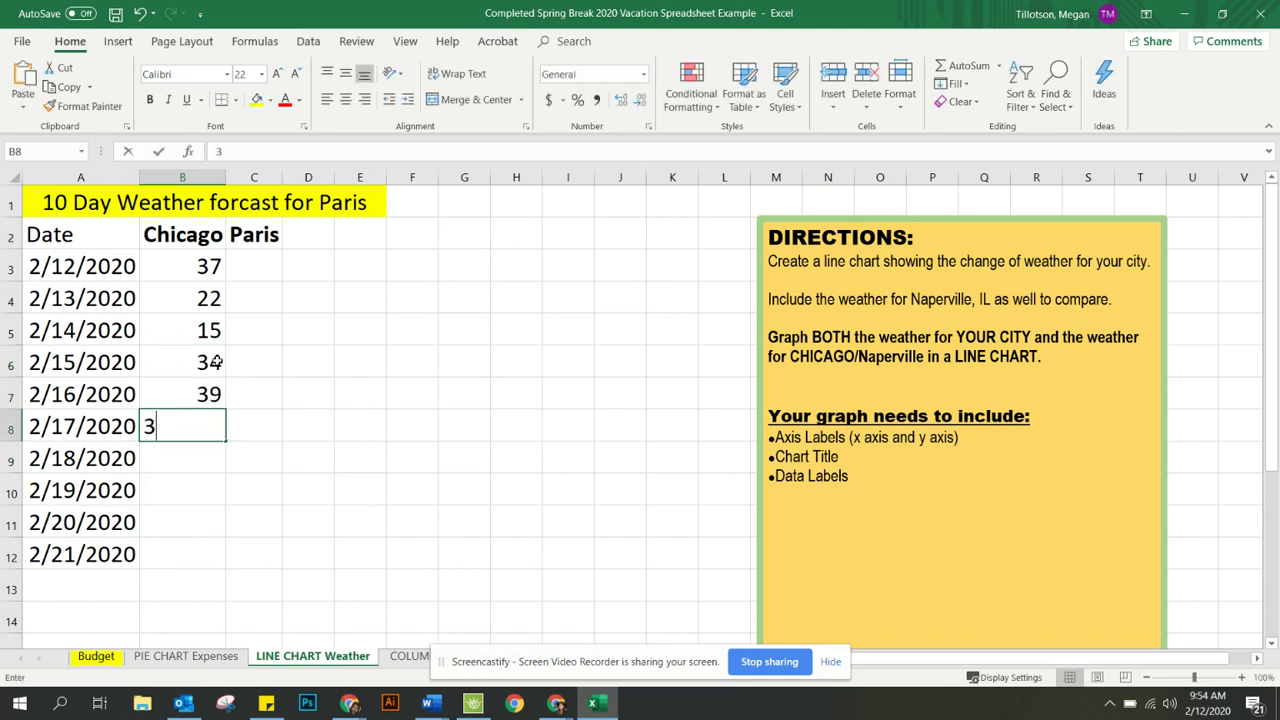
pyautogui.press('Return')
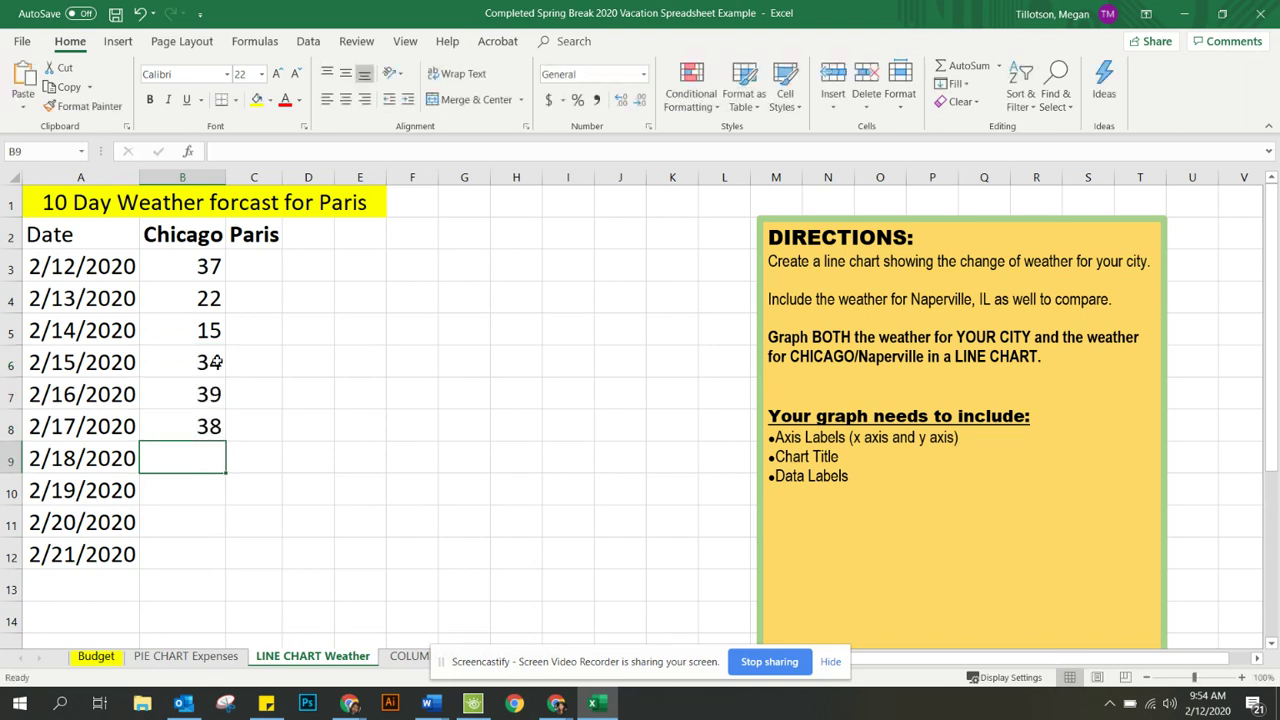
pyautogui.write('28')
pyautogui.press('Return')
pyautogui.write('28')
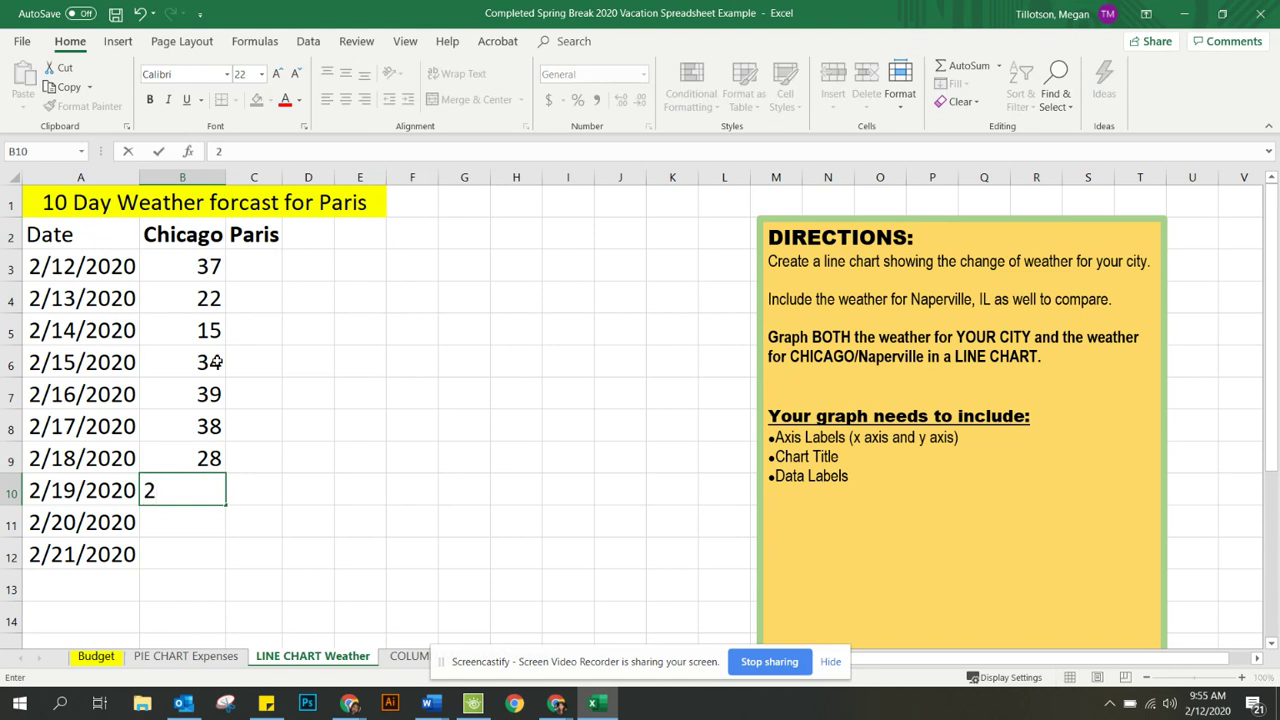
pyautogui.press('BackSpace')
pyautogui.write('9')
pyautogui.press('Return')
pyautogui.write('32')
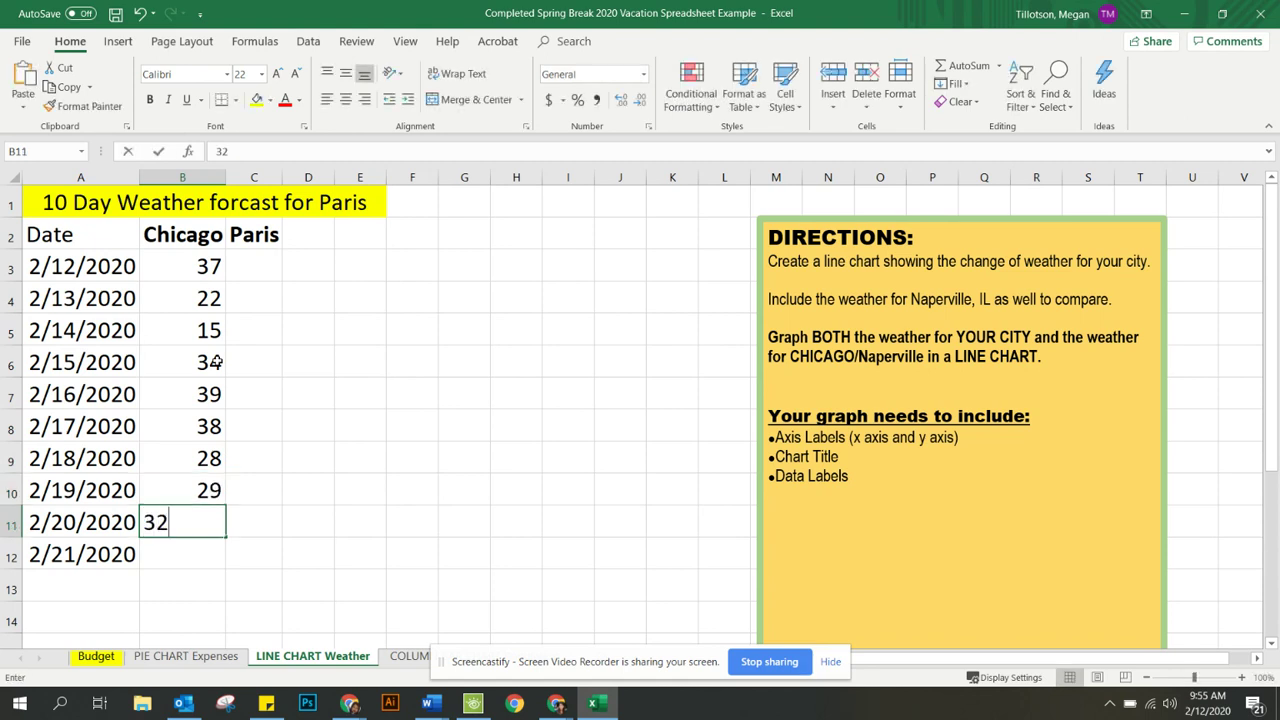
pyautogui.press('Return')
pyautogui.write('22')
pyautogui.press('BackSpace')
pyautogui.write('5')
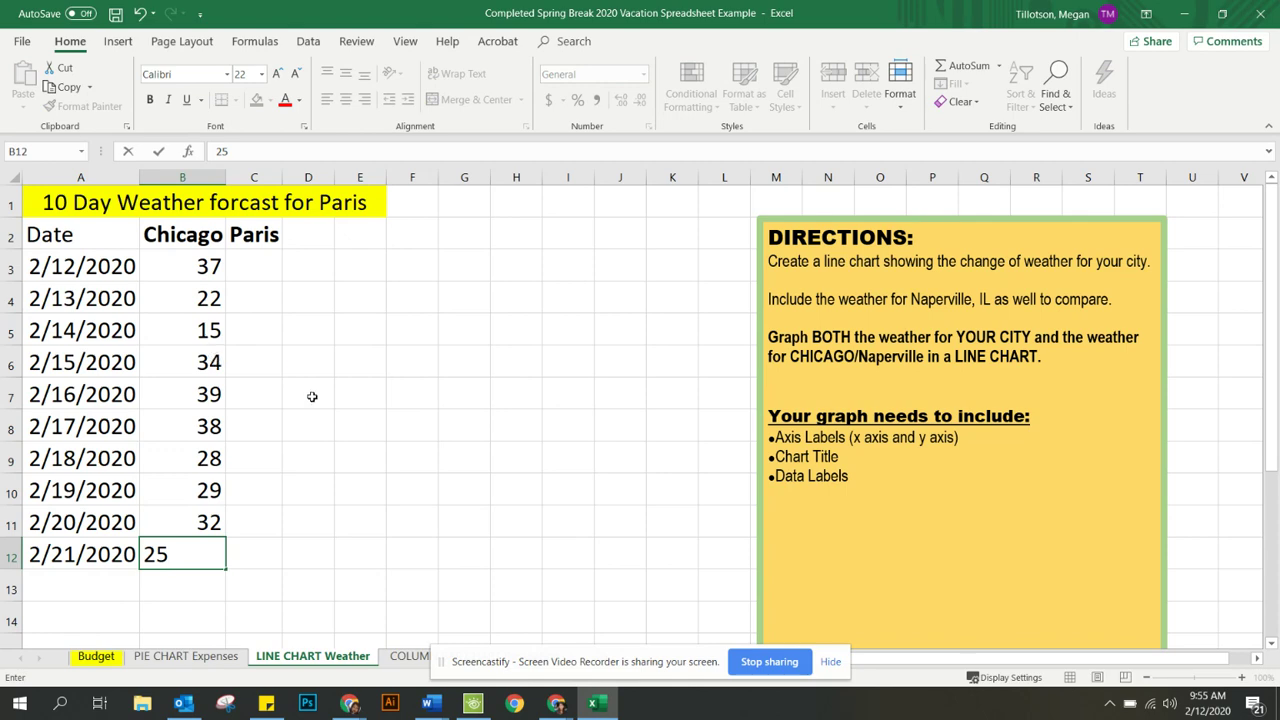
pyautogui.click(267, 270)
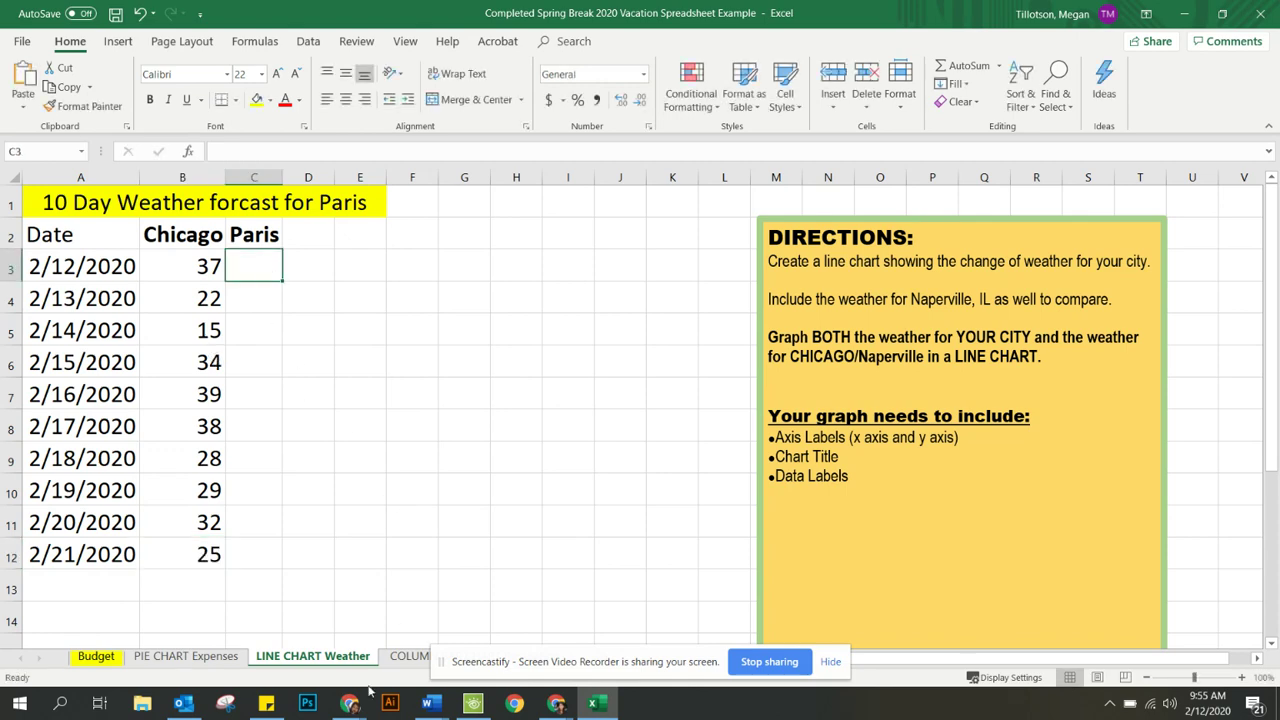
pyautogui.moveTo(350, 703)
pyautogui.click(260, 655)
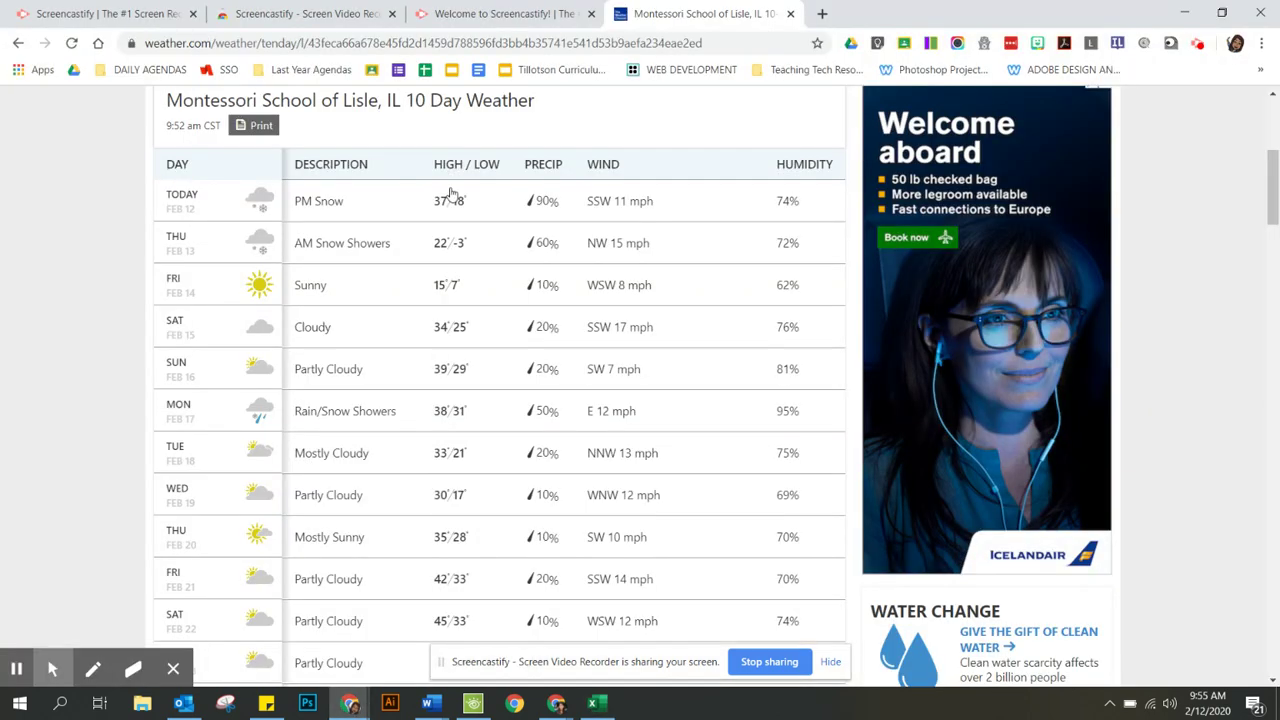
# Step: Search weather.com for Paris and bring up the Paris, France 10 Day forecast table
pyautogui.scroll(5, 455, 190)
pyautogui.click(585, 122)
pyautogui.write('paris')
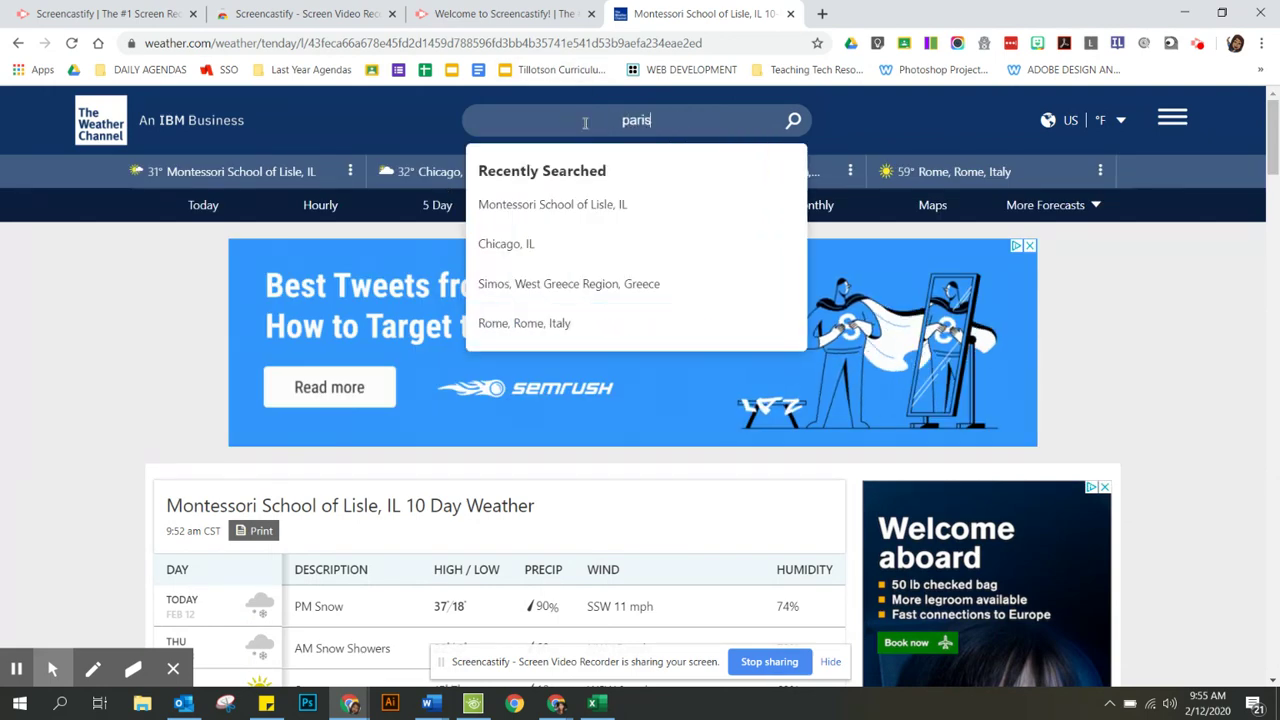
pyautogui.press('Return')
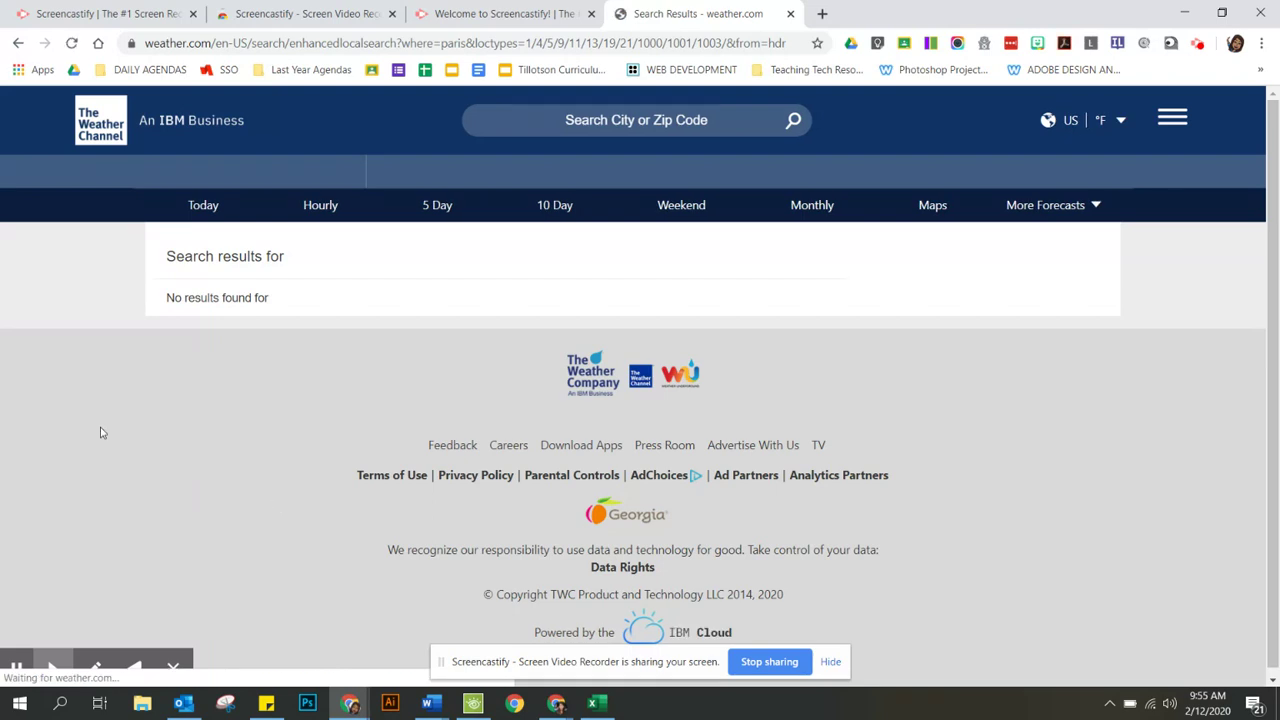
pyautogui.click(552, 207)
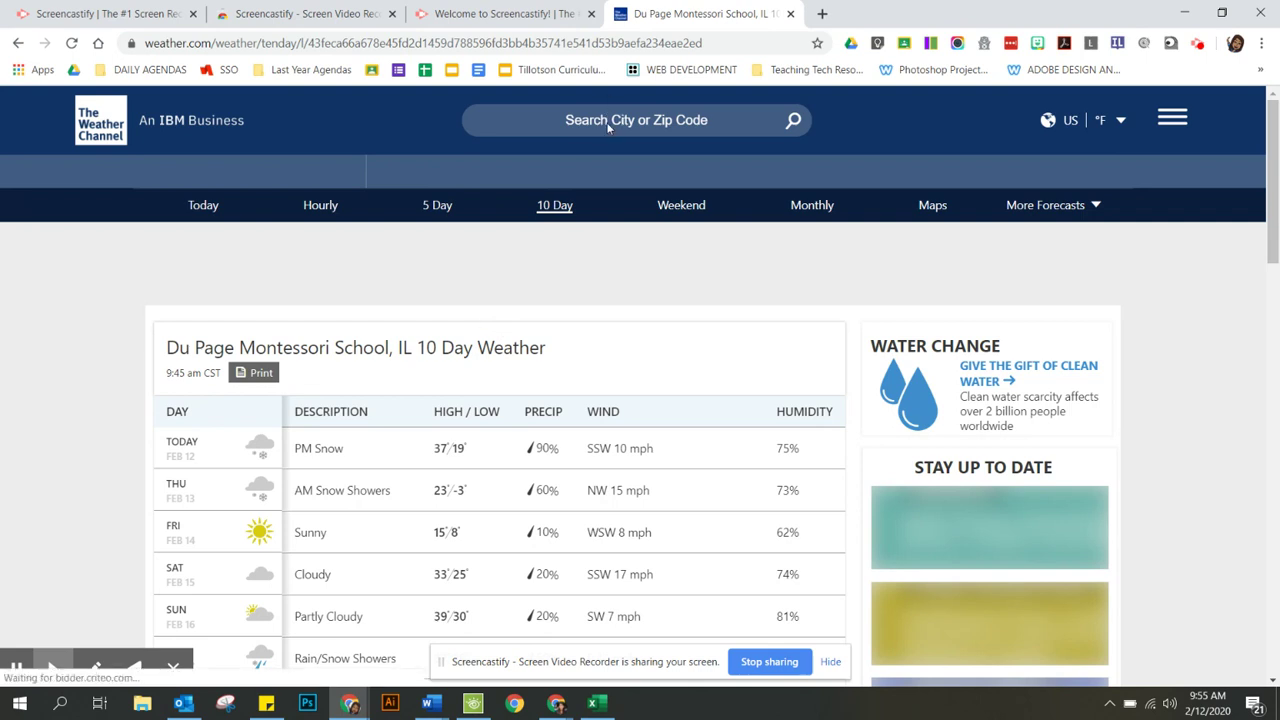
pyautogui.click(784, 120)
pyautogui.write('Paris')
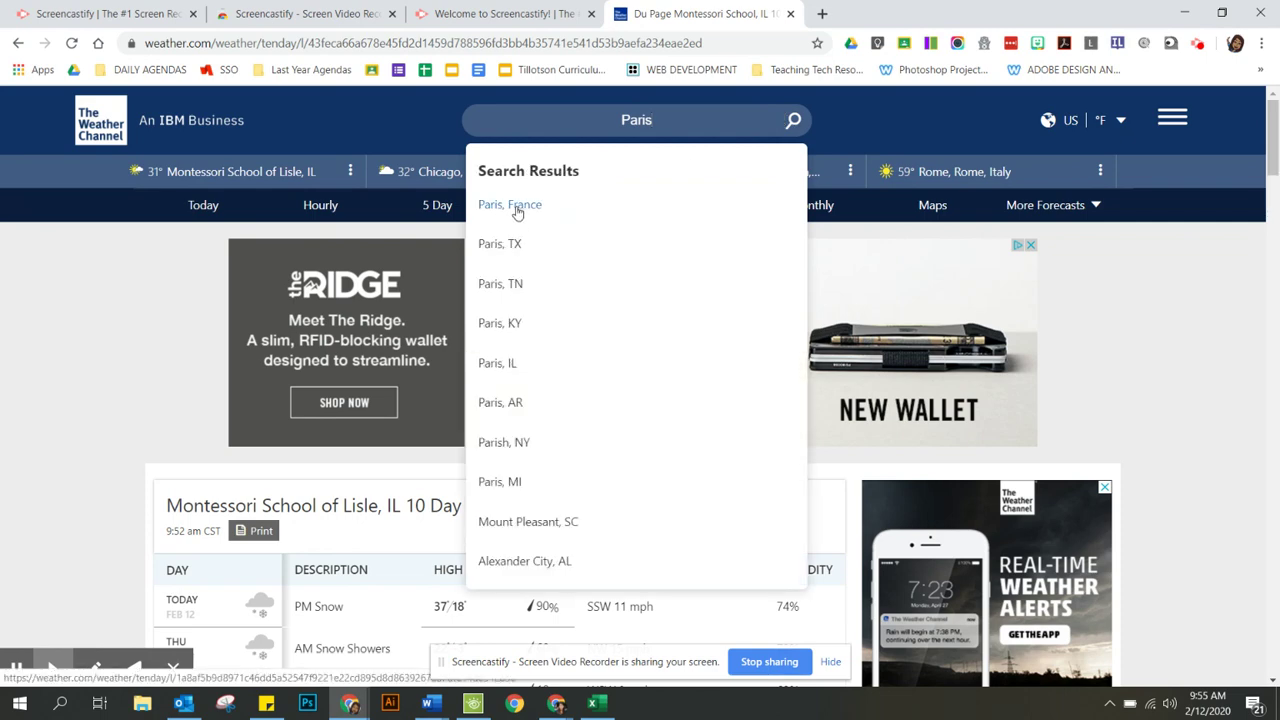
pyautogui.click(519, 217)
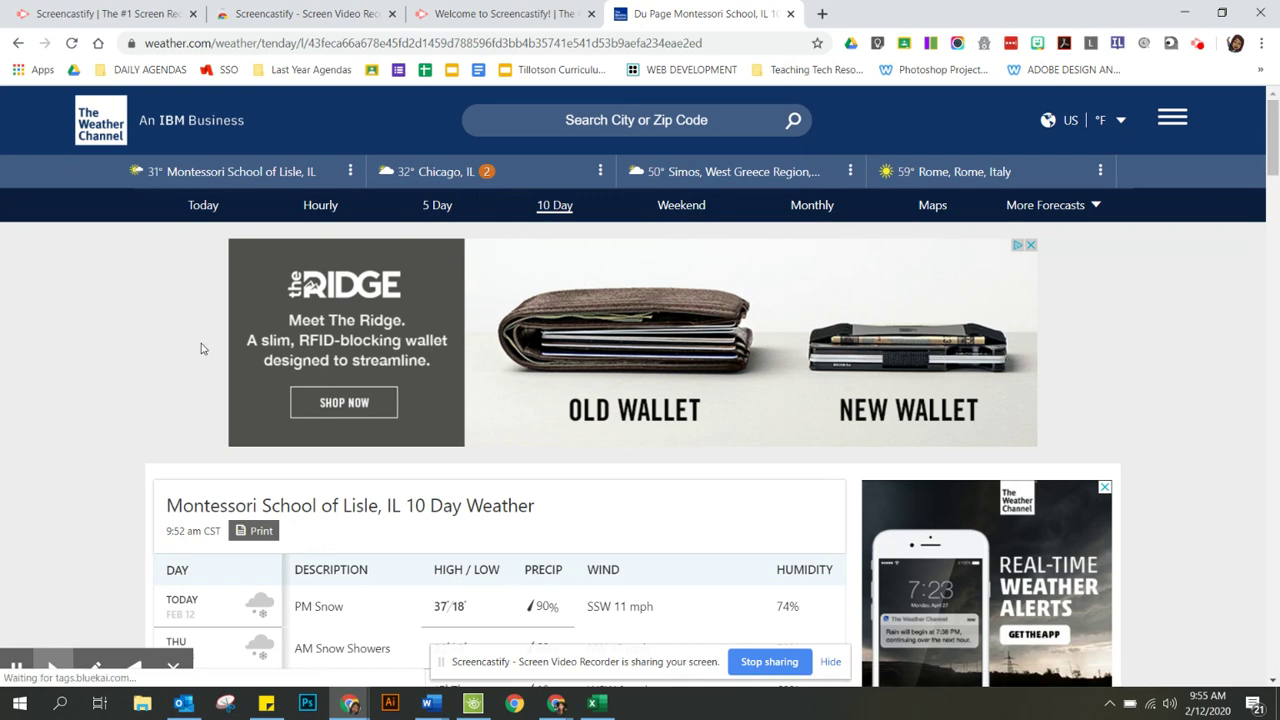
pyautogui.scroll(-2, 201, 347)
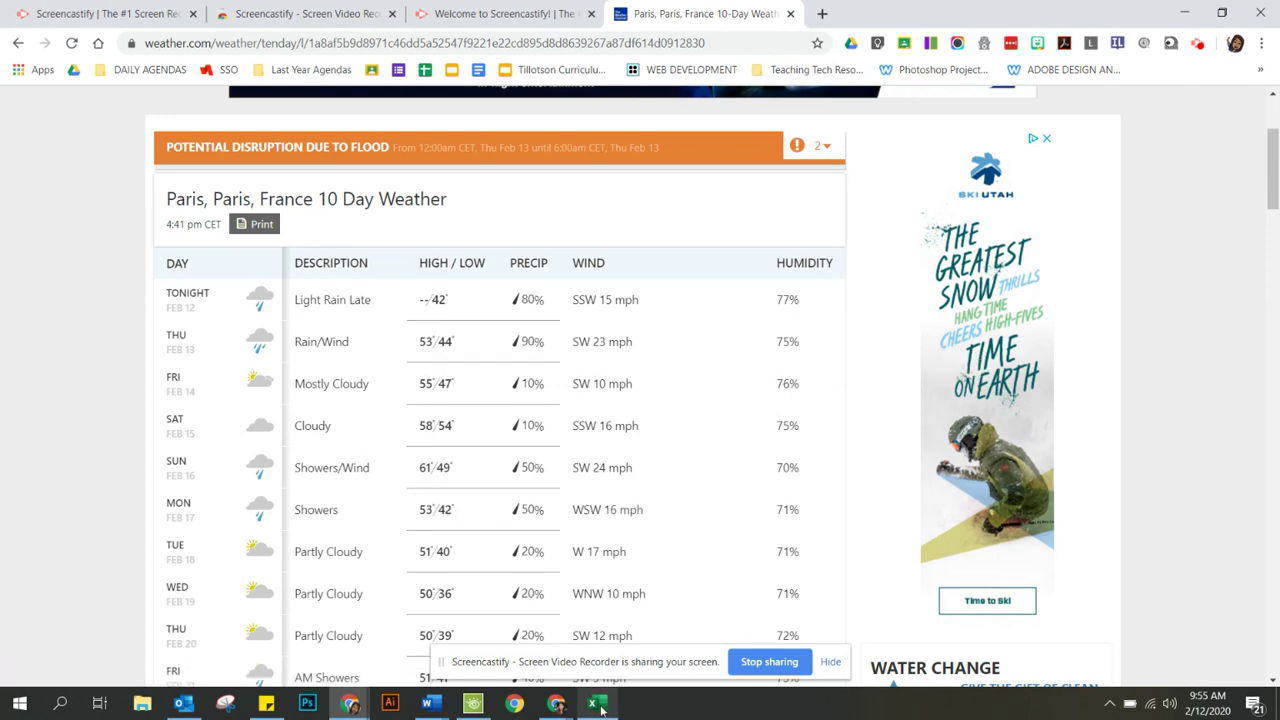
pyautogui.click(597, 705)
# Step: Enter the Paris highs 53, 55, 52, 55, 51 and 48 in C3:C8
pyautogui.write('53')
pyautogui.press('Return')
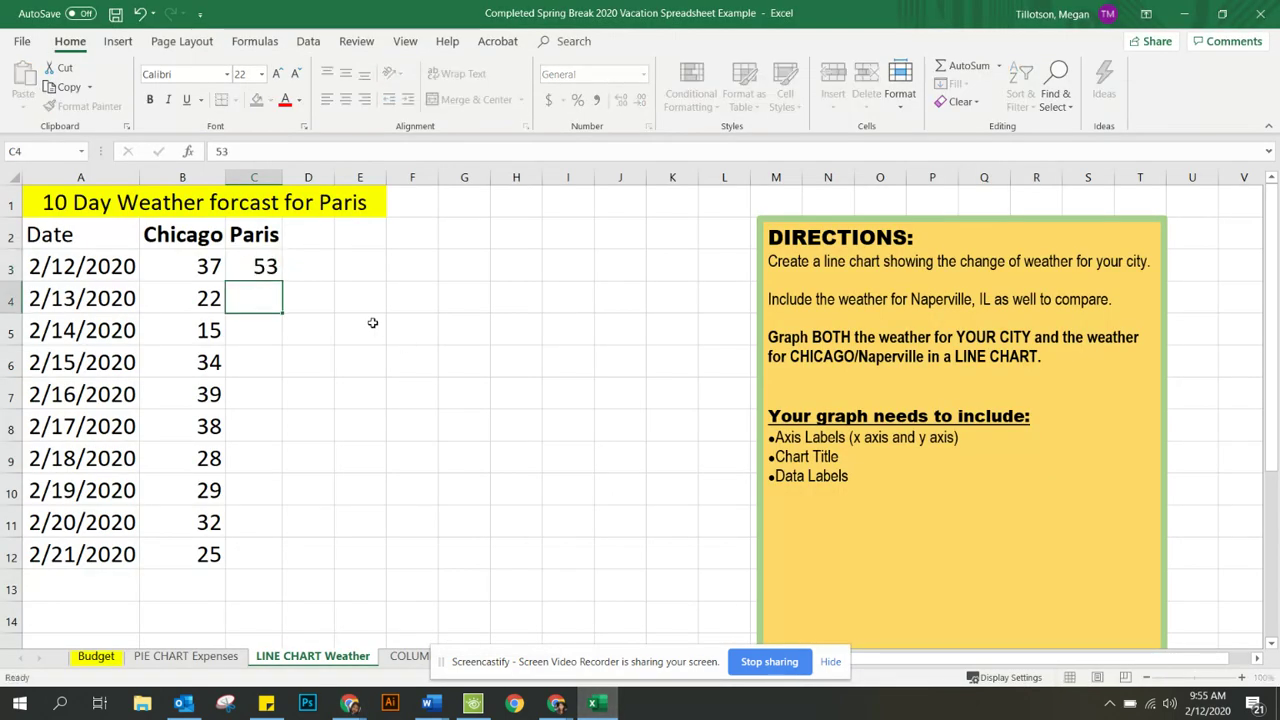
pyautogui.write('55')
pyautogui.press('Return')
pyautogui.write('52')
pyautogui.press('Return')
pyautogui.write('55')
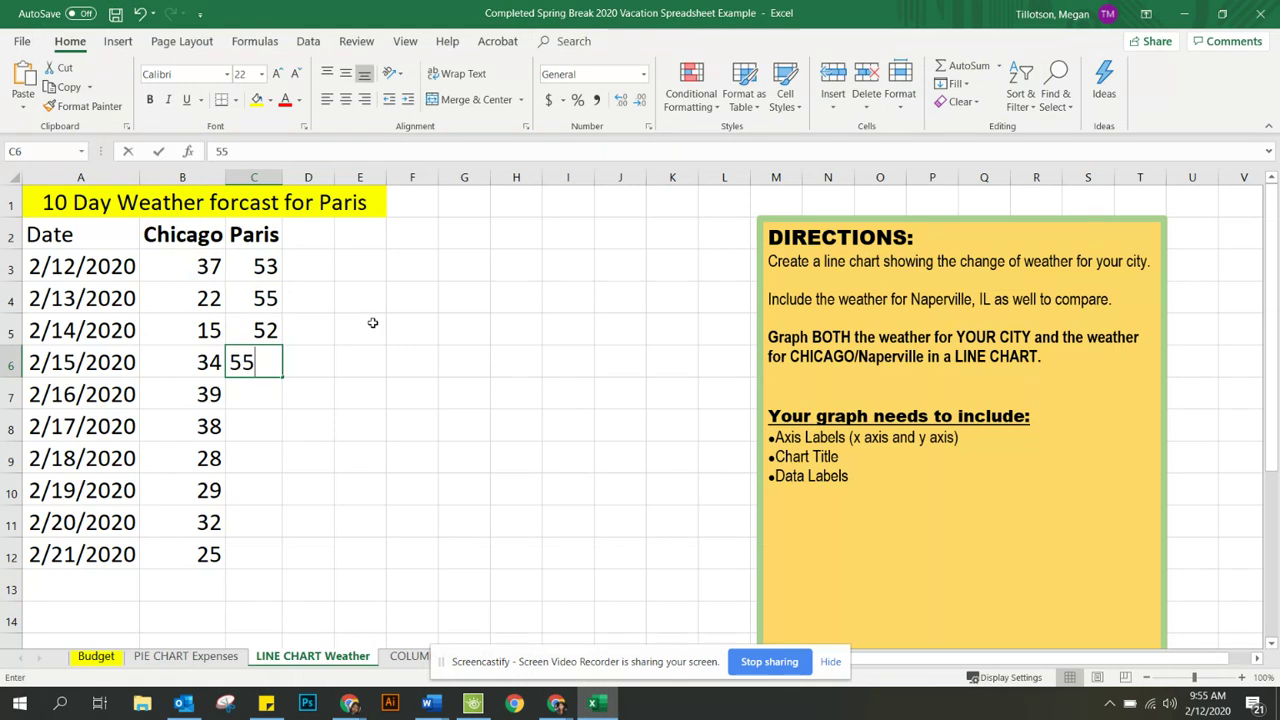
pyautogui.press('Return')
pyautogui.write('51')
pyautogui.press('Return')
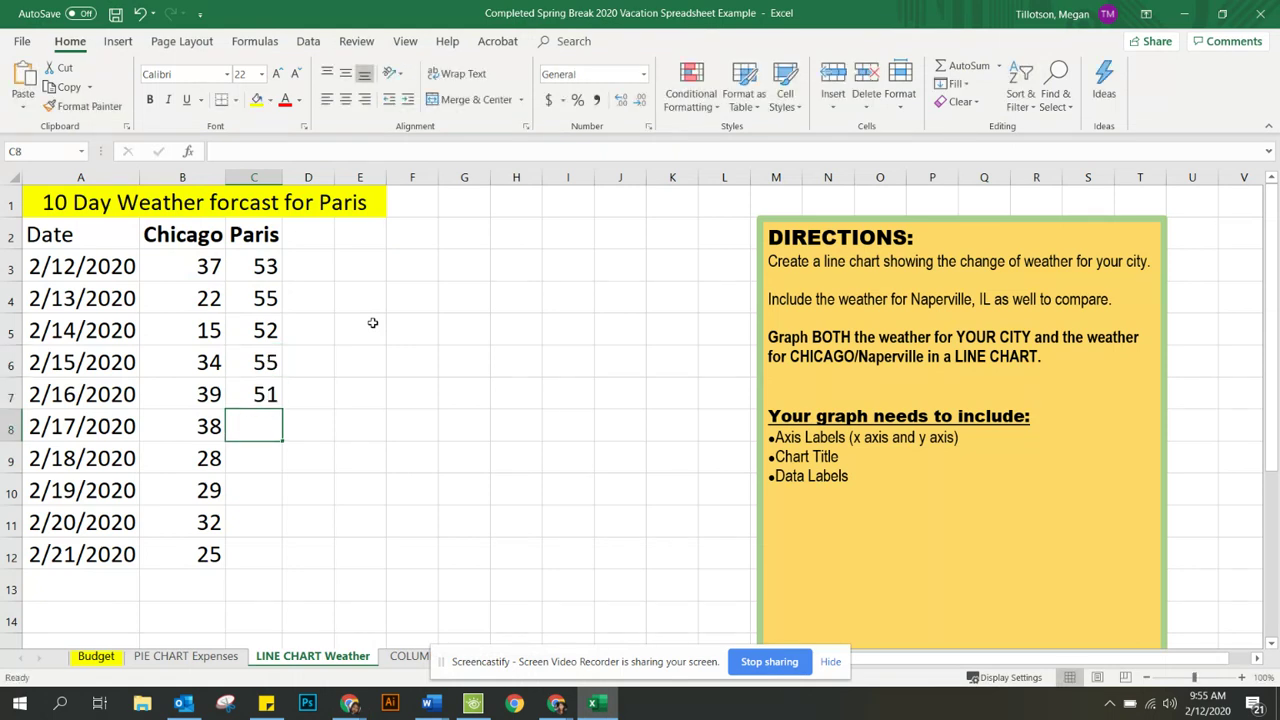
pyautogui.write('48')
pyautogui.press('Return')
# Step: Enter the remaining Paris highs 48, 52, 56 and 55 in C9:C12
pyautogui.write('48')
pyautogui.press('Return')
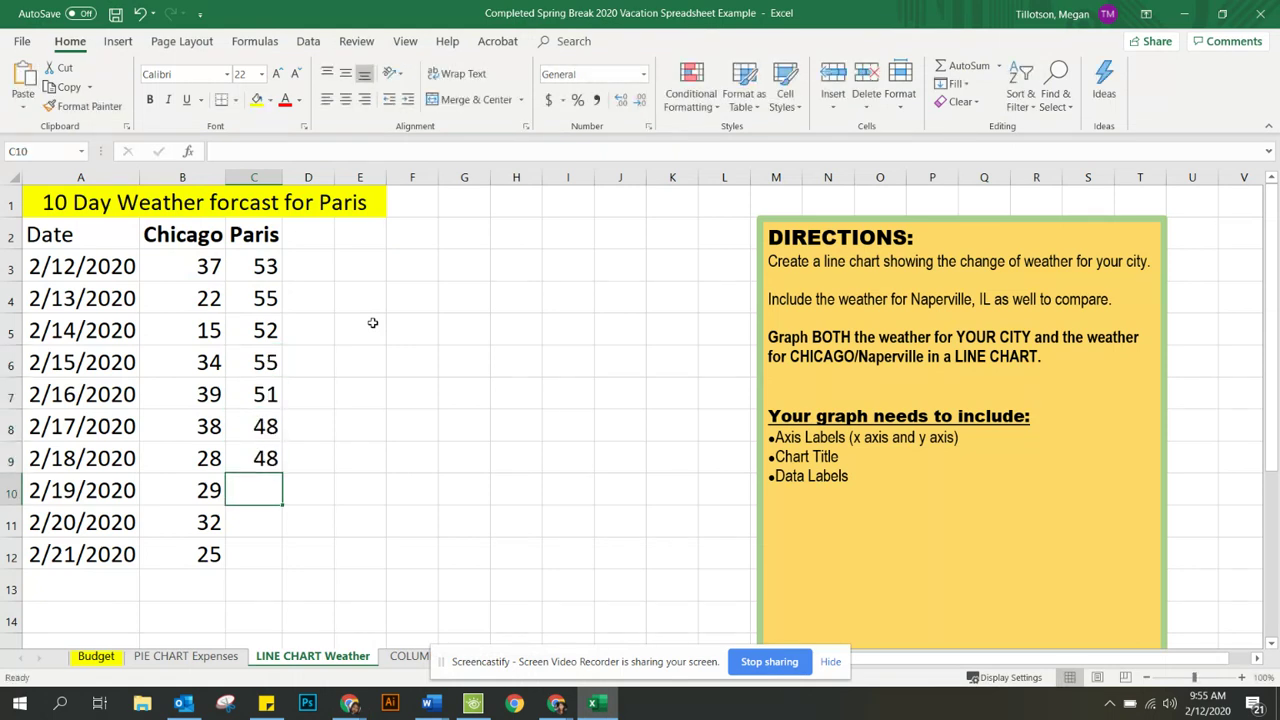
pyautogui.write('52')
pyautogui.press('Return')
pyautogui.write('35')
pyautogui.press('BackSpace')
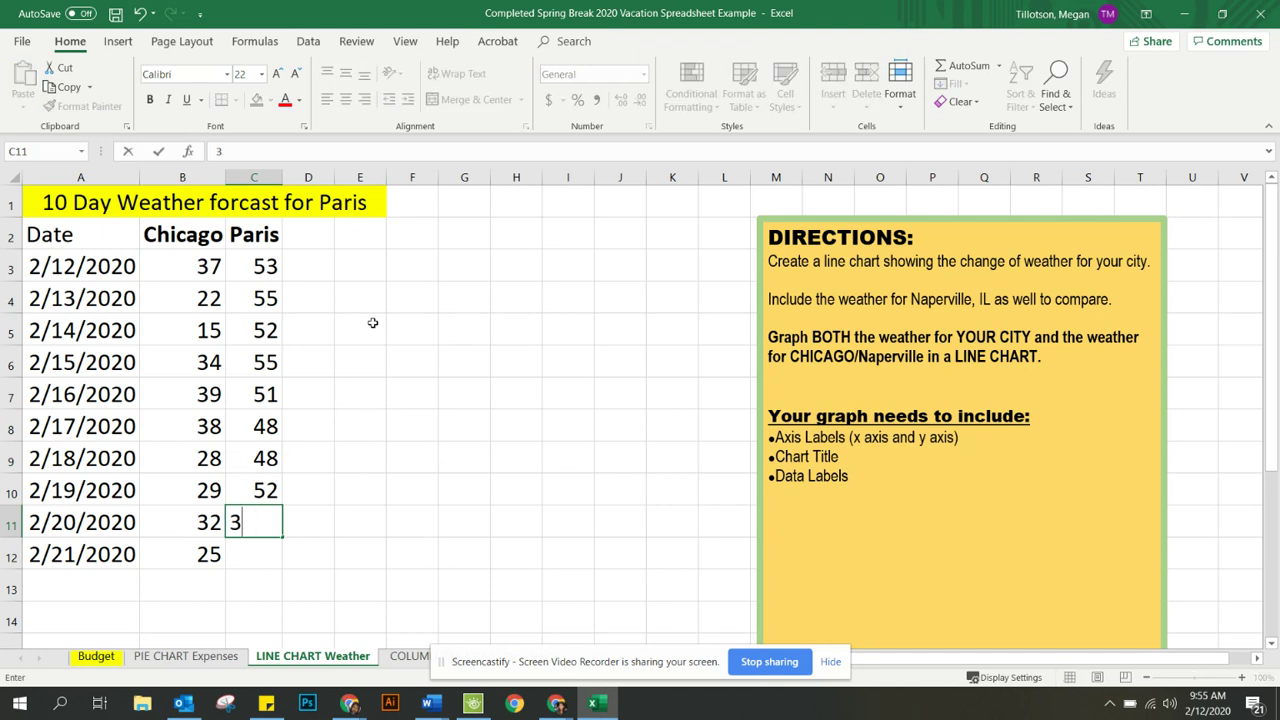
pyautogui.press('BackSpace')
pyautogui.write('56')
pyautogui.press('Return')
pyautogui.write('55')
pyautogui.click(372, 323)
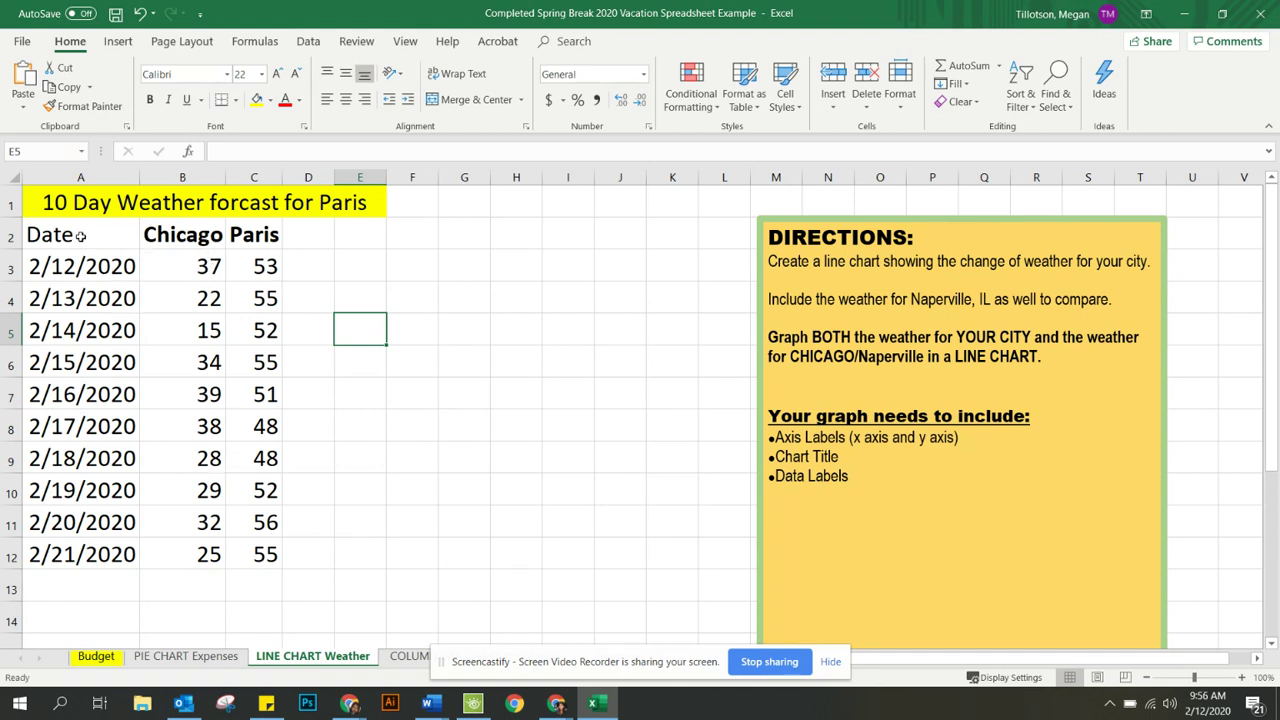
# Step: Insert a 2-D line chart of A2:C12 and move it beside the table over columns F–K
pyautogui.moveTo(80, 235); pyautogui.dragTo(257, 553)
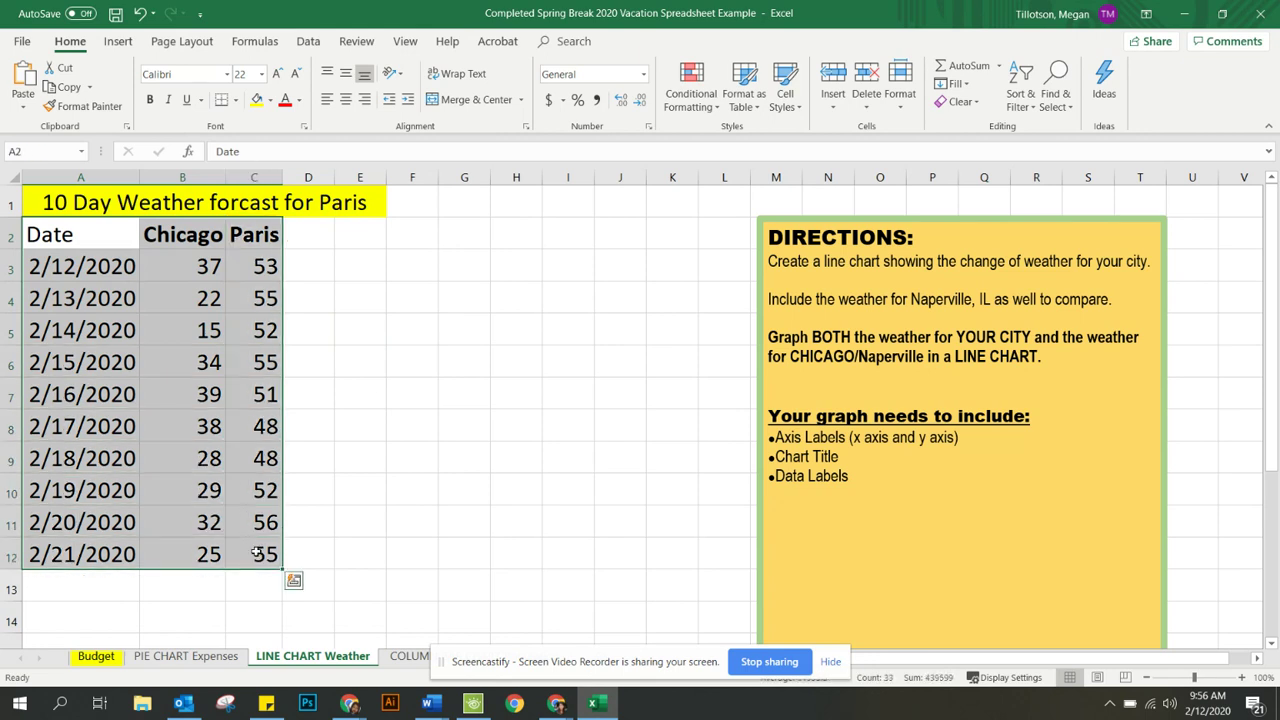
pyautogui.click(118, 42)
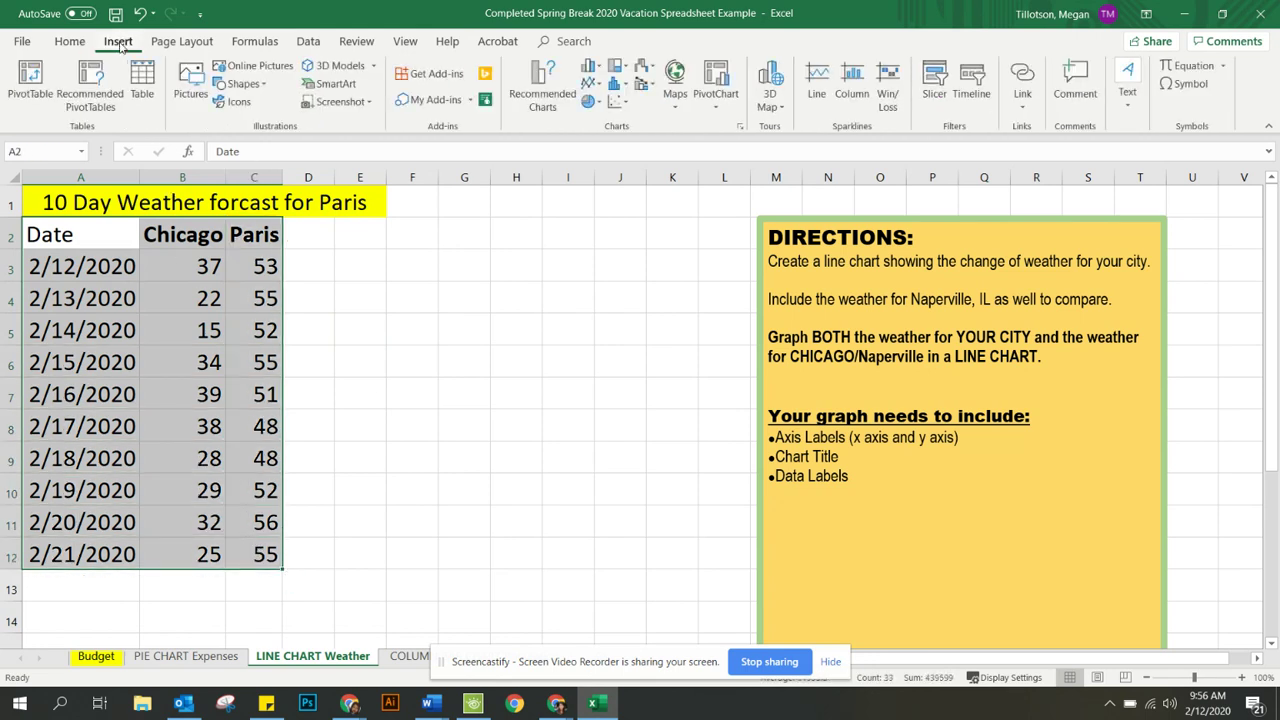
pyautogui.click(598, 88)
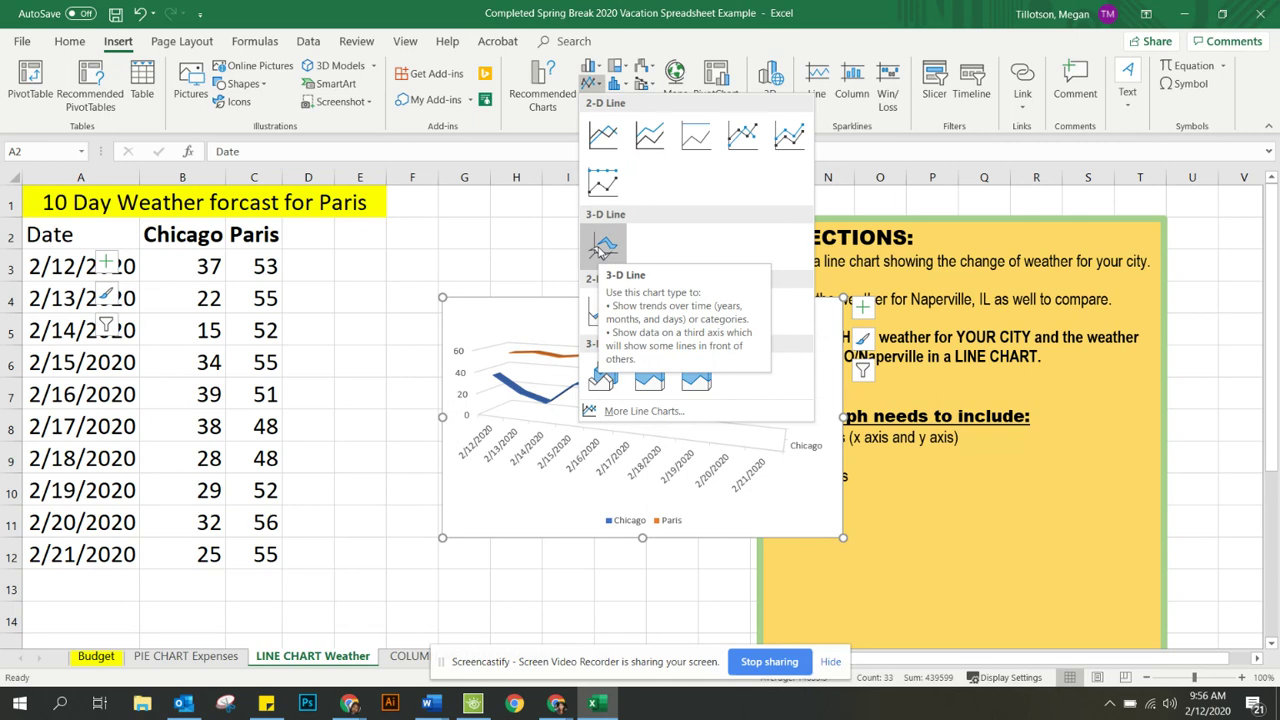
pyautogui.click(603, 139)
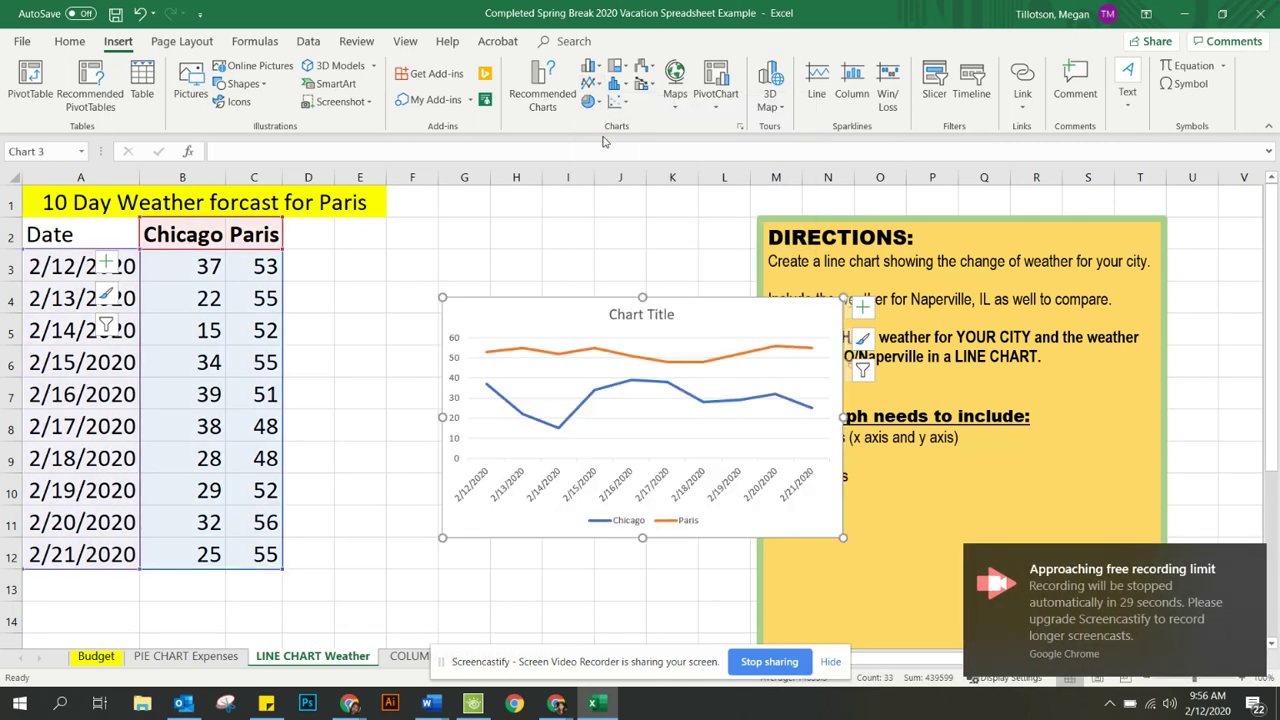
pyautogui.click(1248, 561)
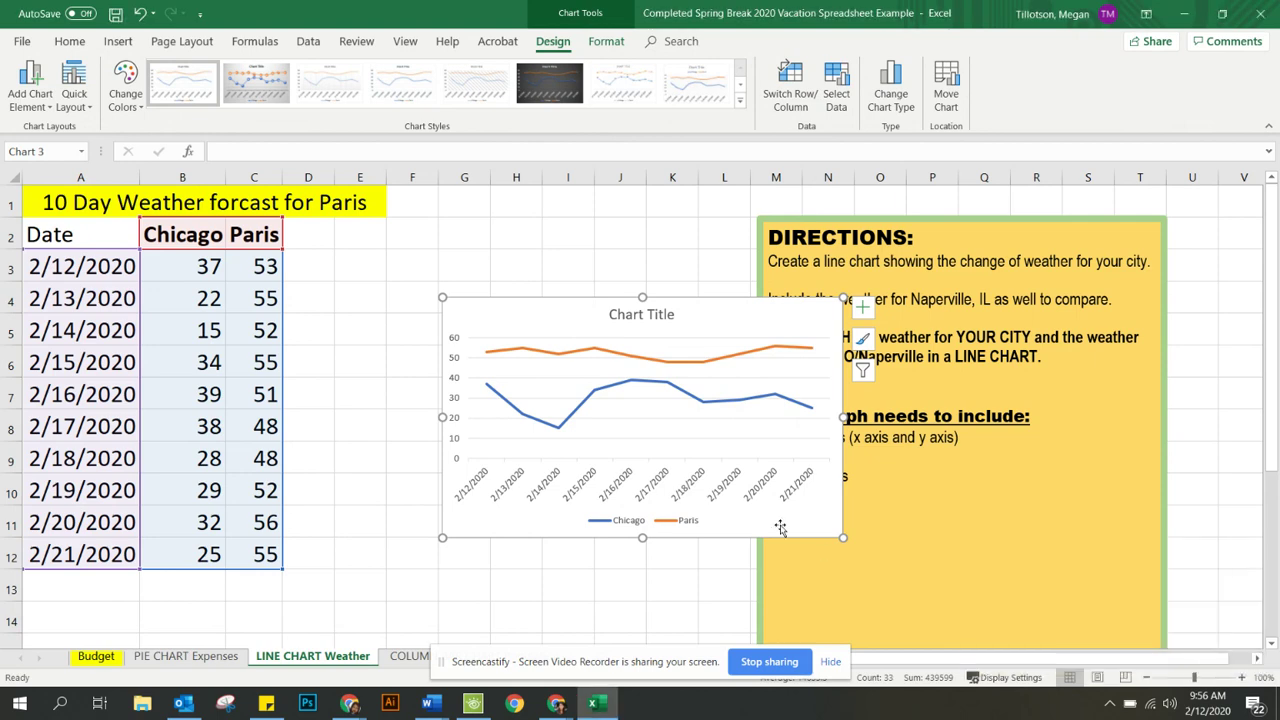
pyautogui.moveTo(694, 314); pyautogui.dragTo(581, 286)
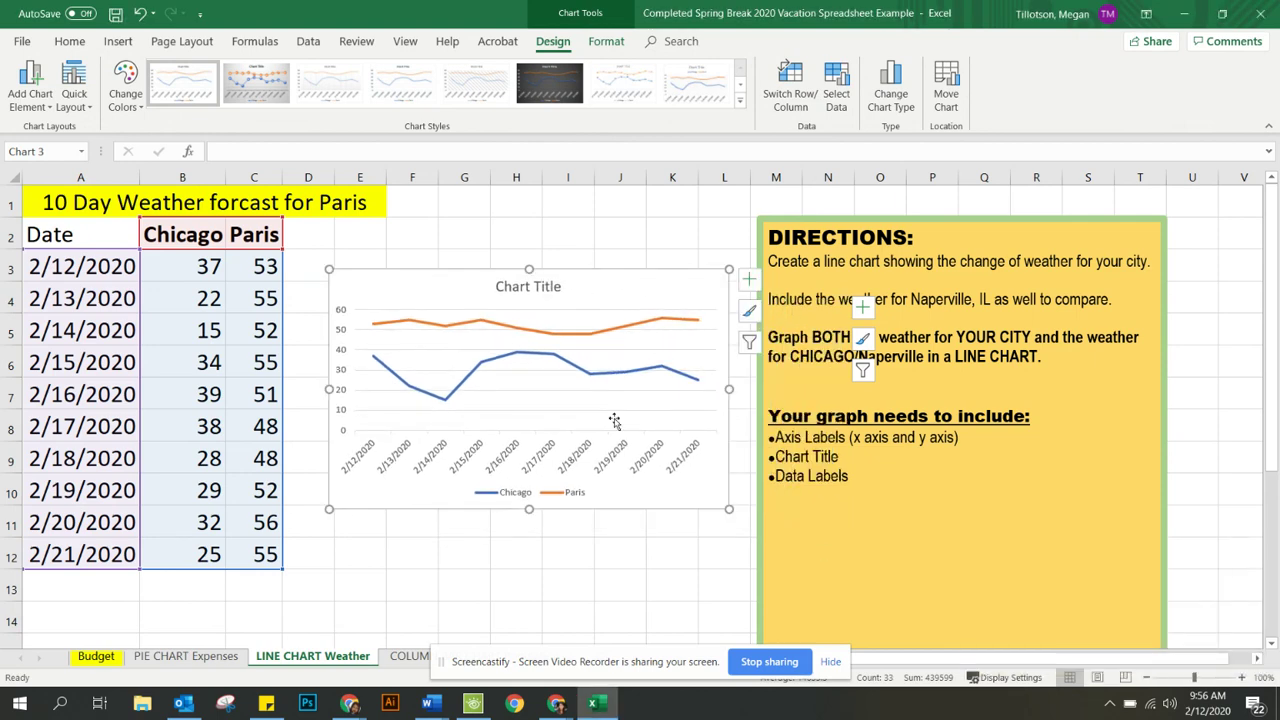